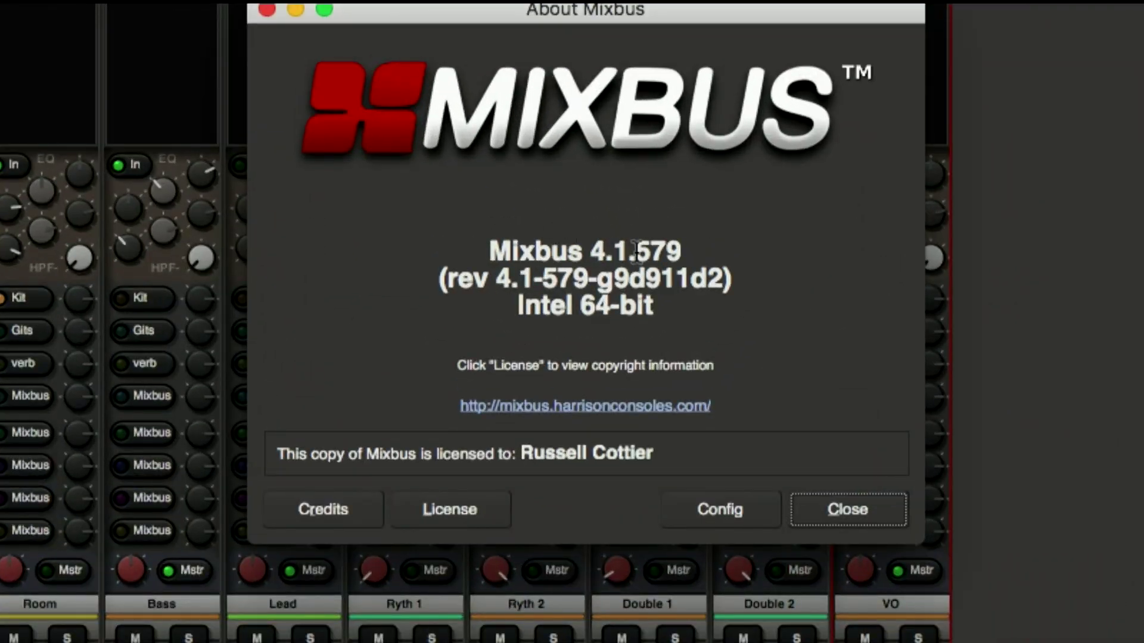
Step: Highlight the 579 build number in the About Mixbus box, then close it
drag(636, 251, 663, 268)
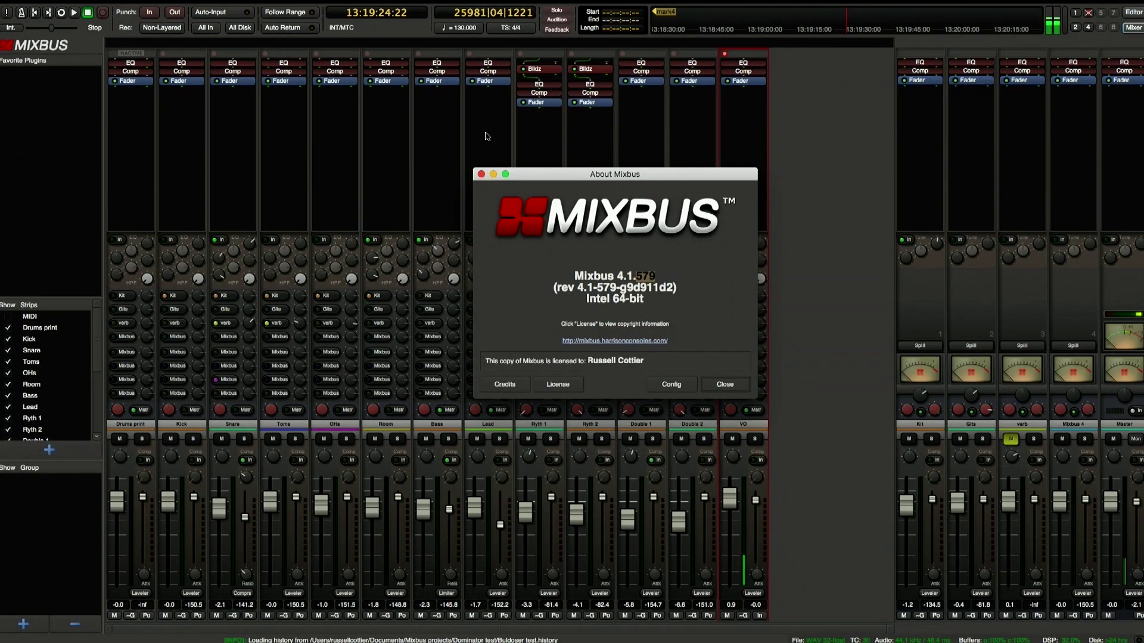
click(482, 174)
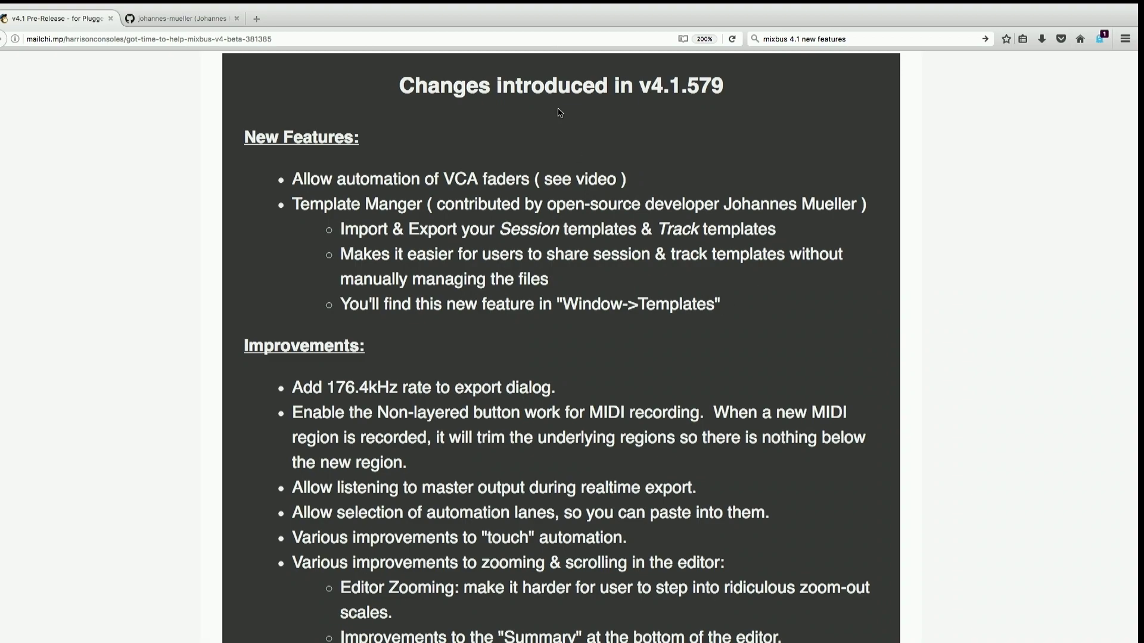
Step: Scroll through the v4.1.579 release notes in Firefox, then switch back to the Mixbus mixer
scroll(341, 182, up, 15)
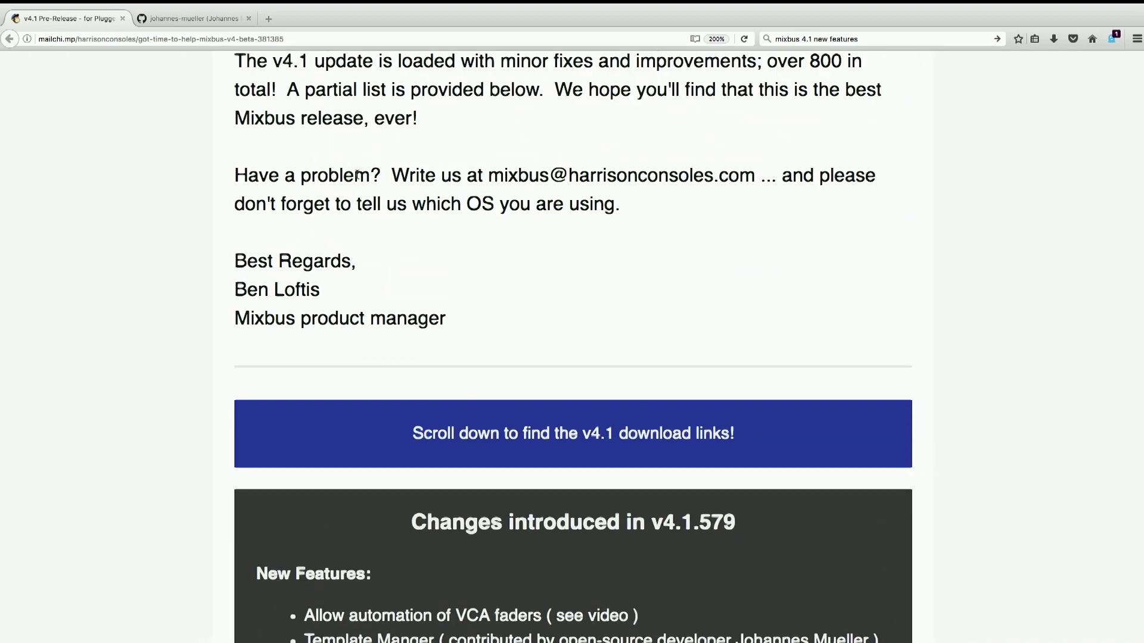
scroll(360, 178, up, 2)
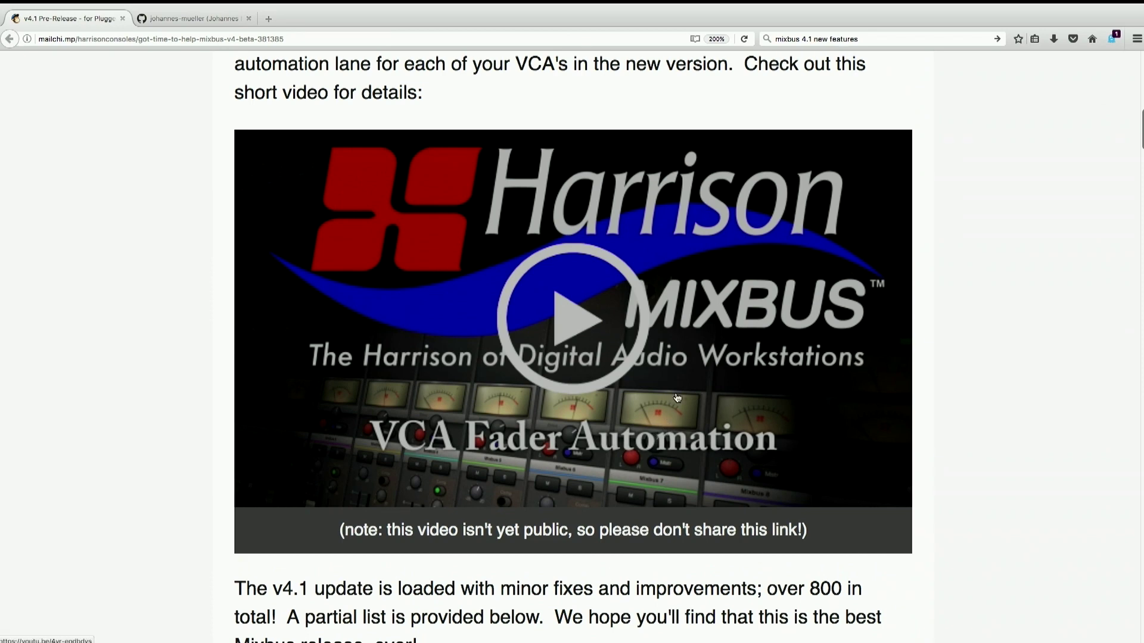
scroll(659, 428, down, 1)
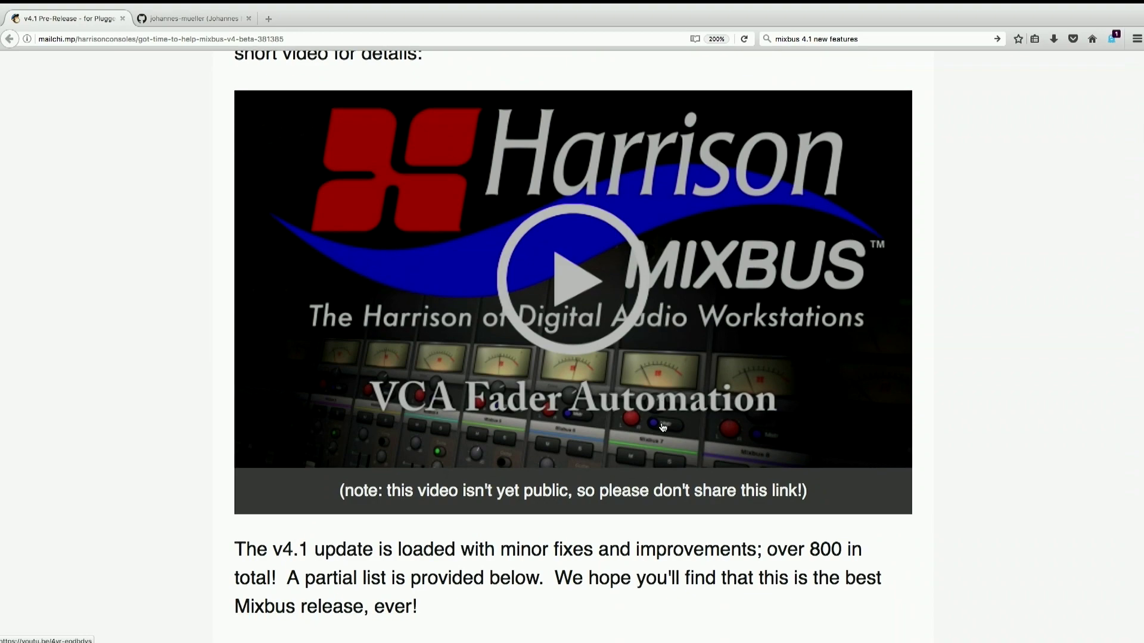
scroll(662, 426, down, 6)
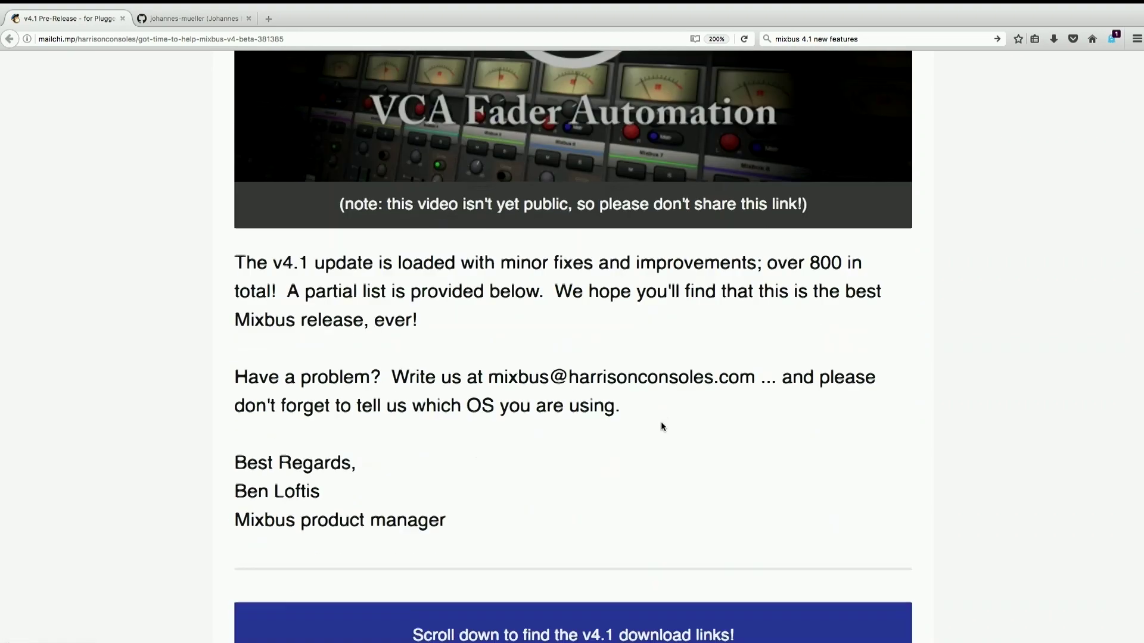
scroll(662, 427, down, 5)
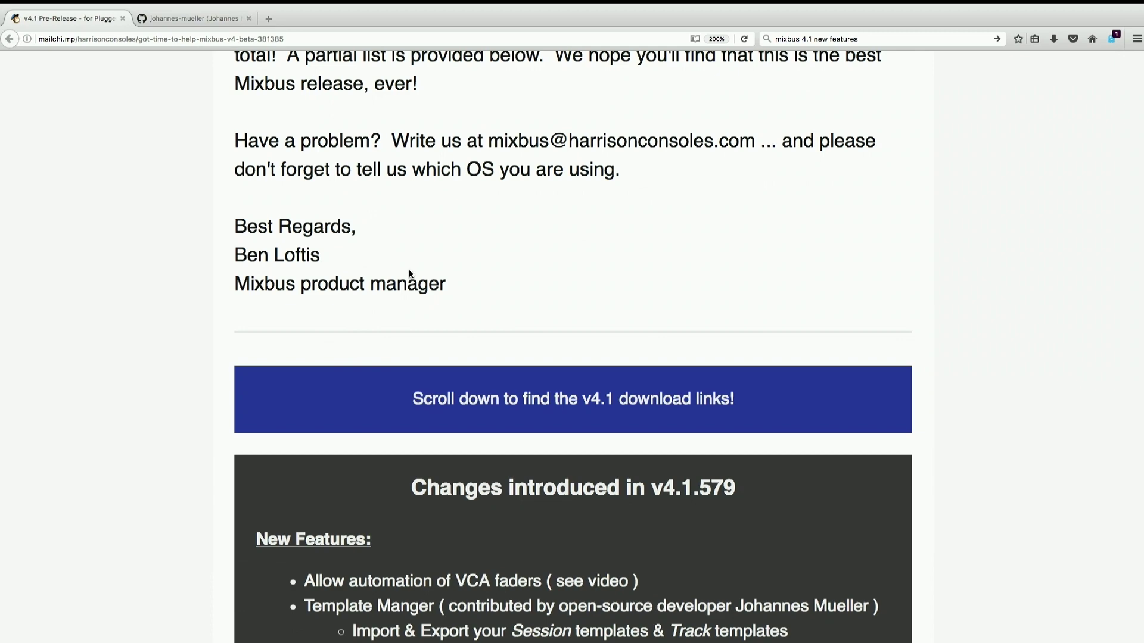
scroll(490, 273, down, 9)
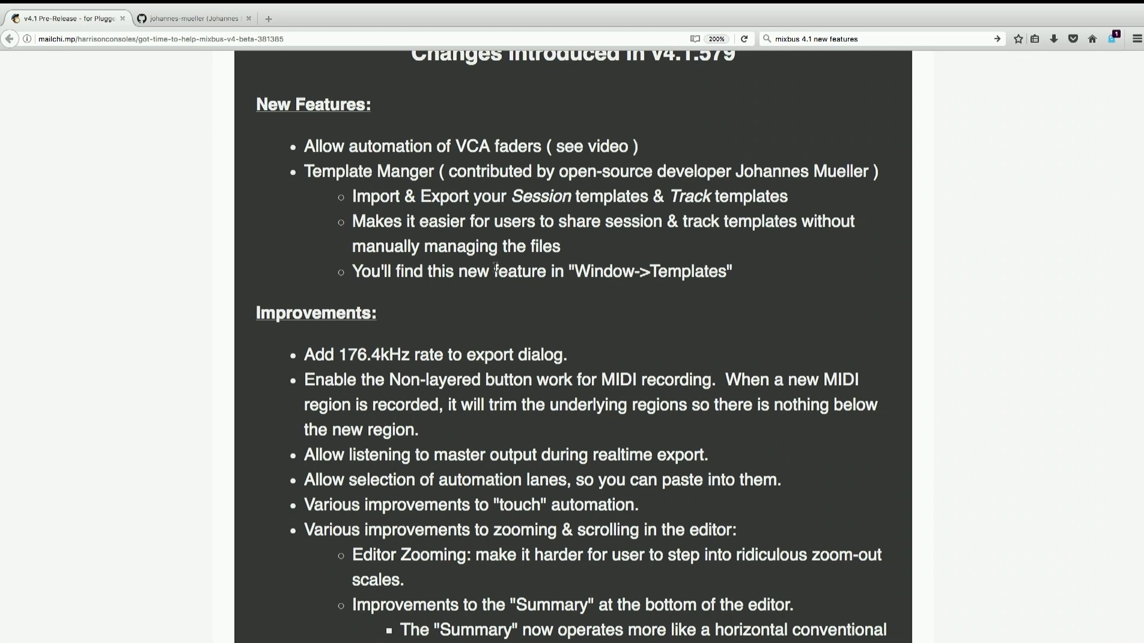
scroll(515, 267, up, 1)
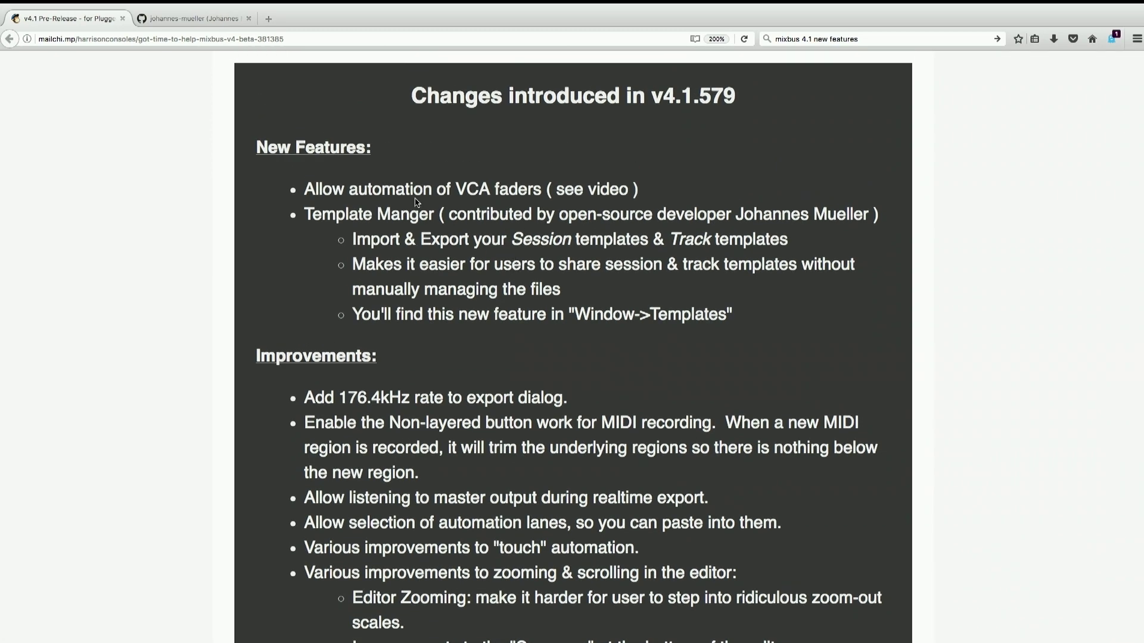
key(ctrl+Right)
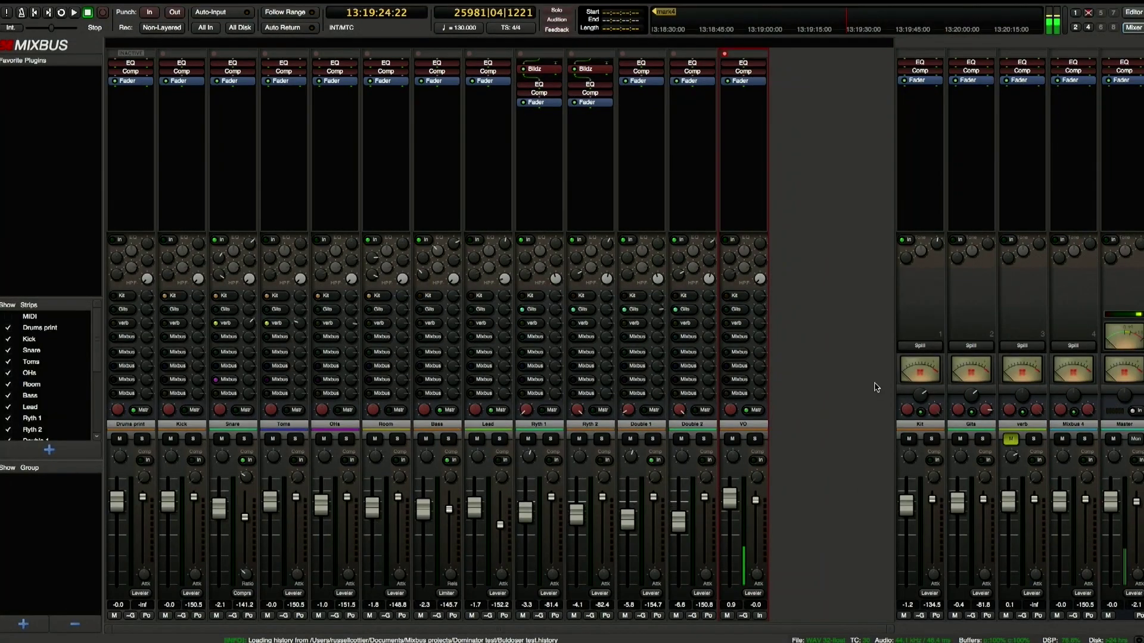
Step: Add one VCA Master, VCA 1, through the Add Track/Bus/VCA dialog
double_click(876, 387)
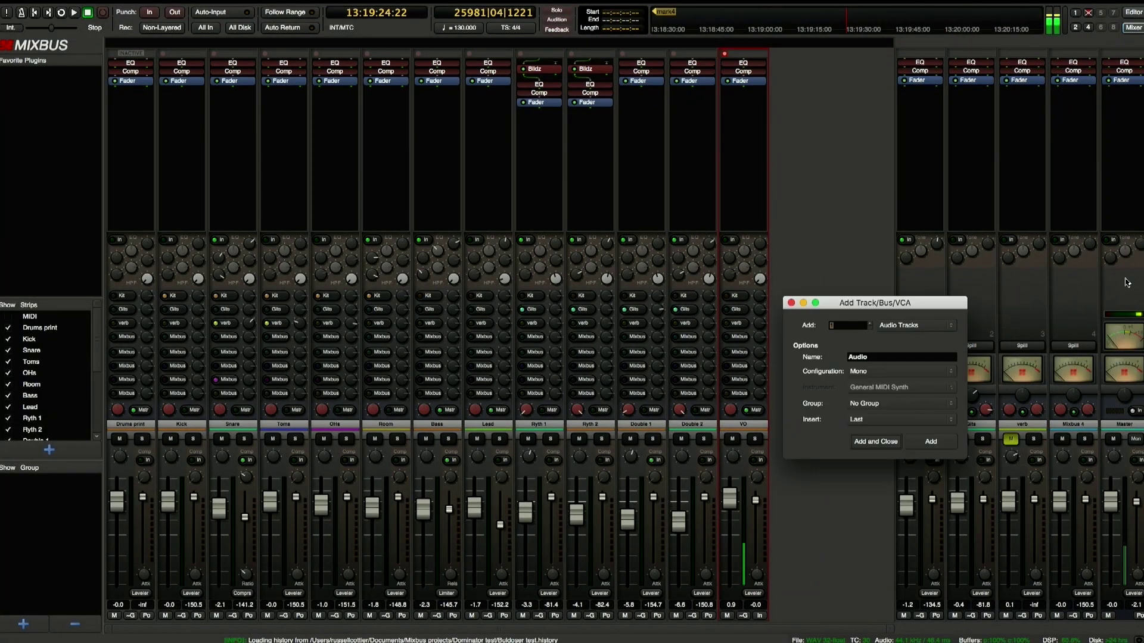
click(913, 327)
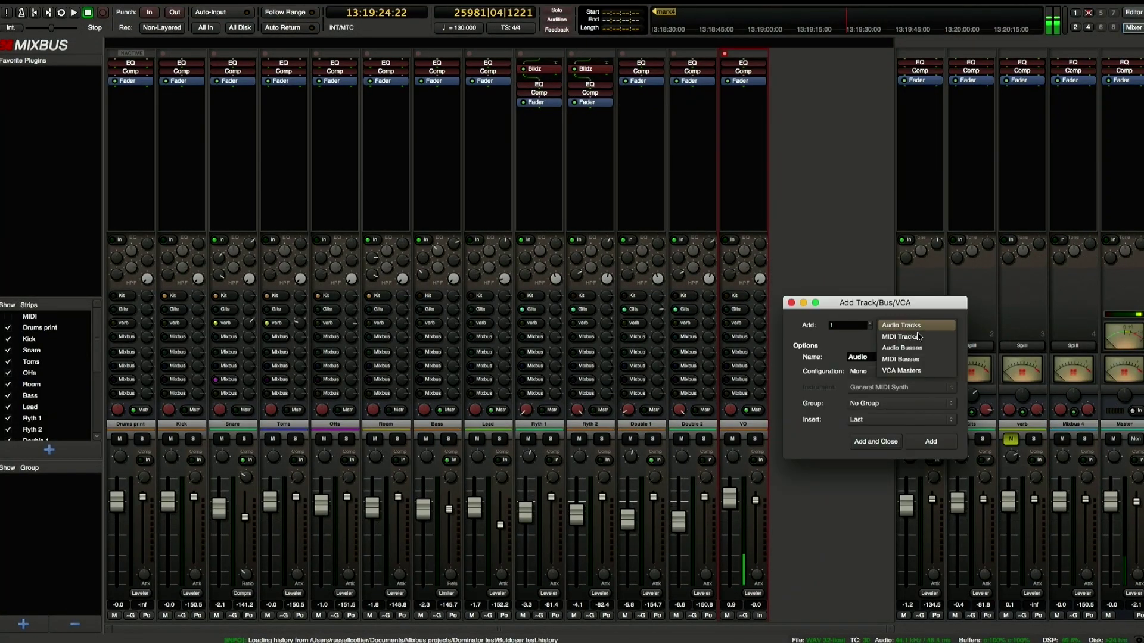
click(925, 372)
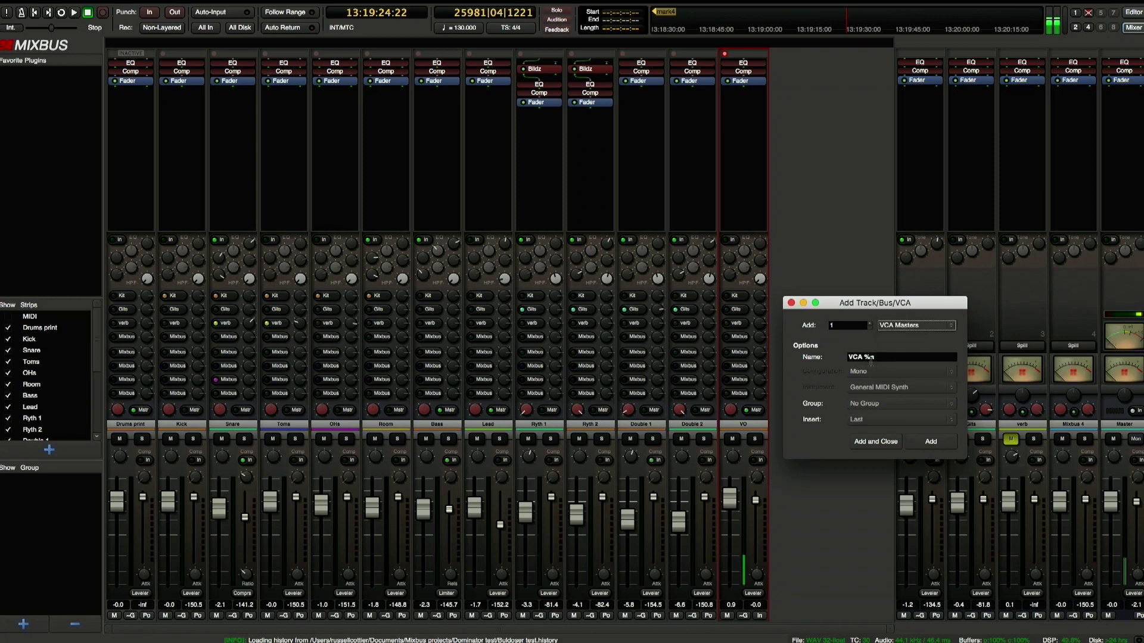
click(932, 443)
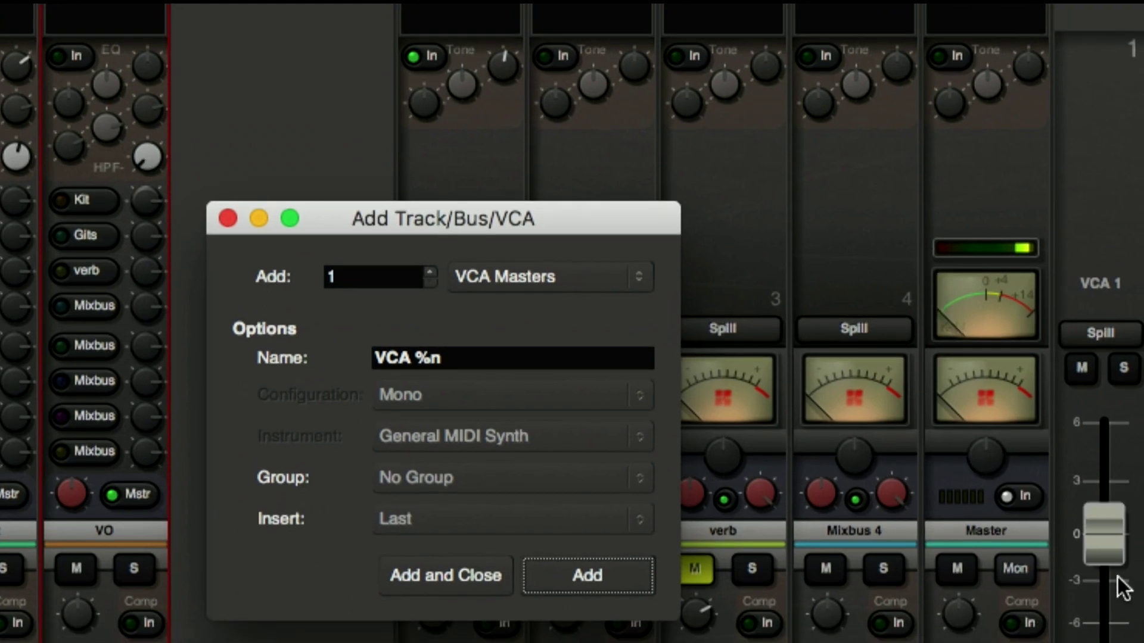
click(1092, 544)
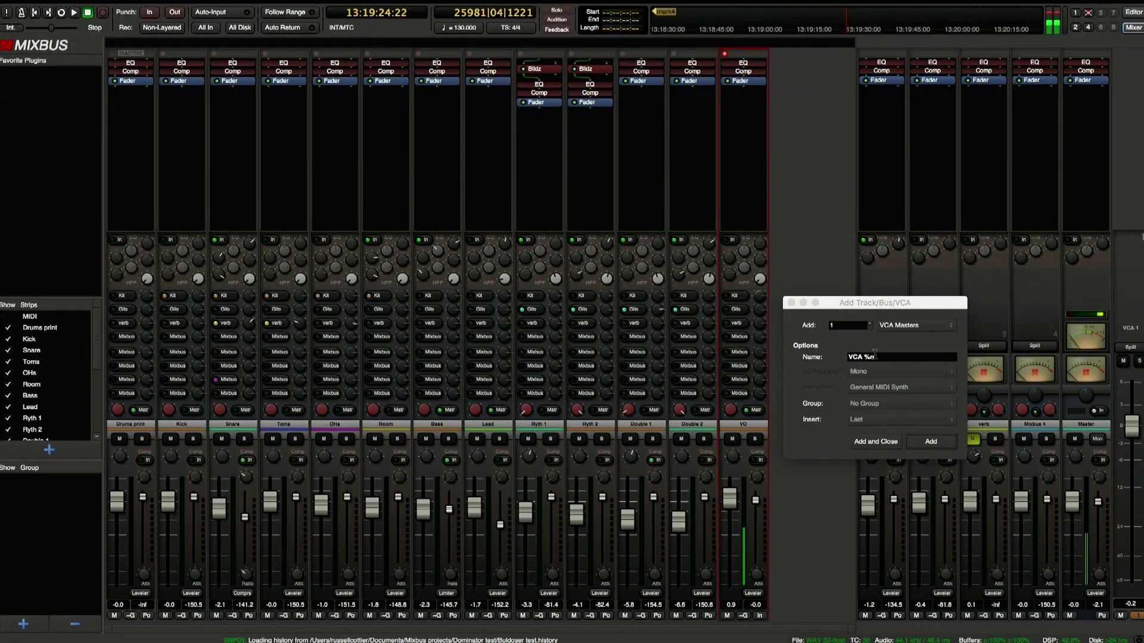
Step: Close the Add dialog and assign both Ryth 1 and Ryth 2 to VCA 1
click(791, 304)
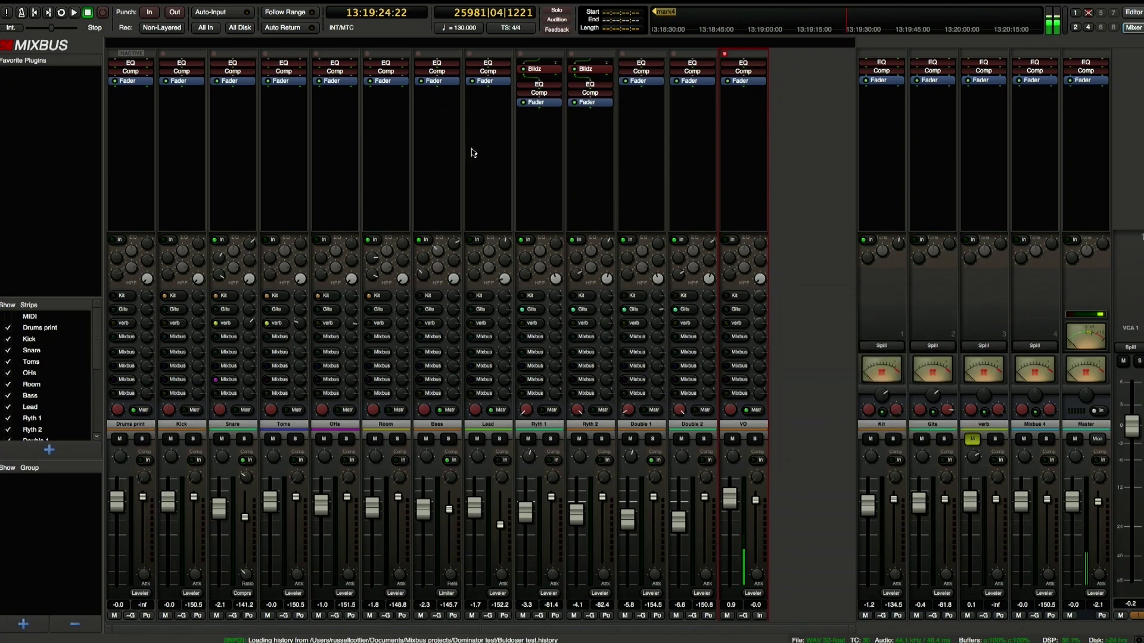
mouse_move(537, 61)
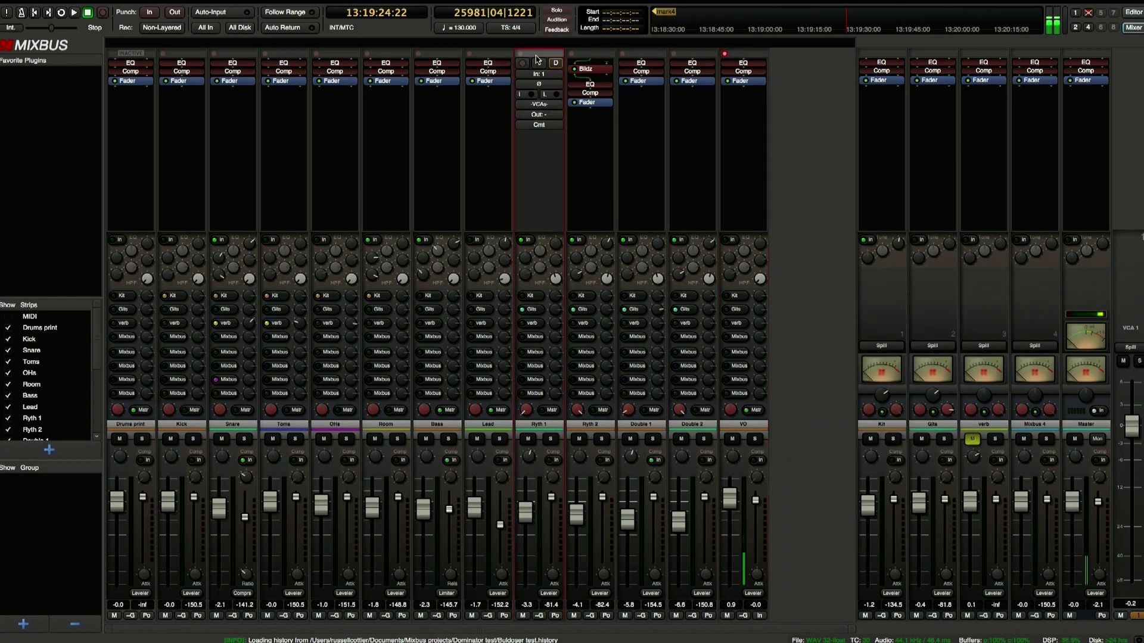
click(538, 106)
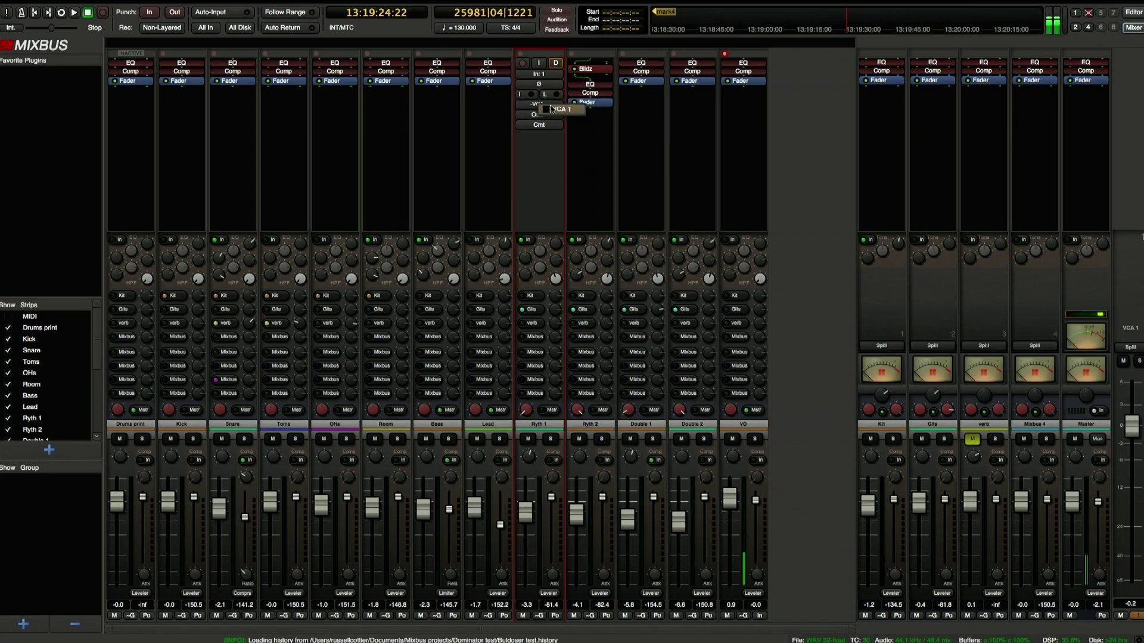
click(575, 109)
mouse_move(596, 86)
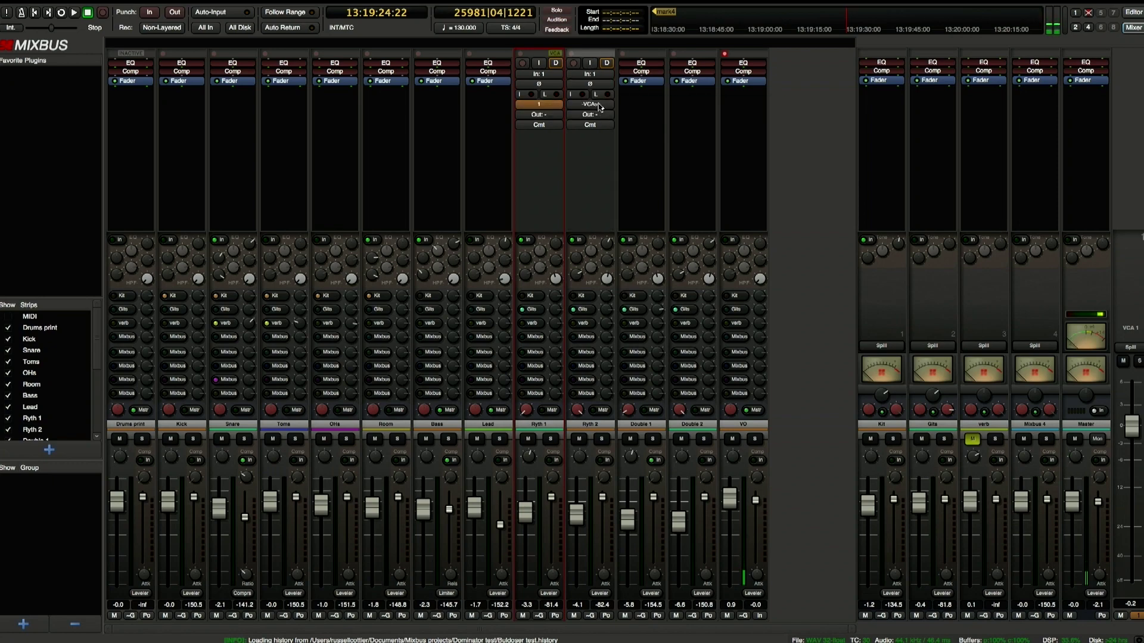
click(599, 105)
click(620, 111)
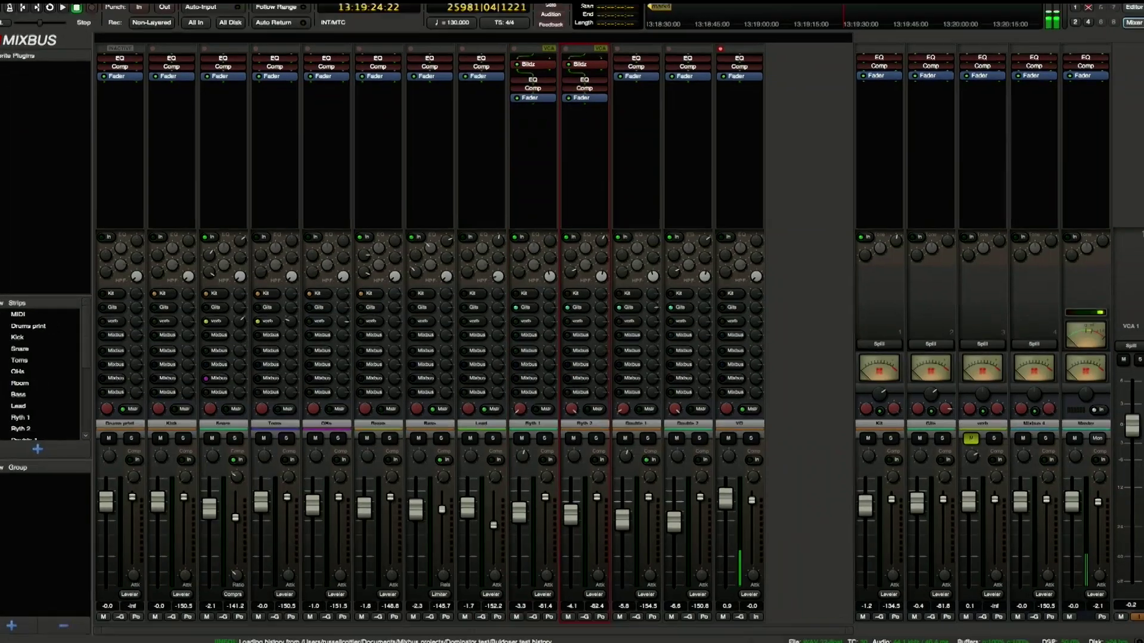
Step: Spill VCA 1 to show only its members, then raise its fader to lift both Ryth tracks
mouse_move(1133, 417)
mouse_down()
mouse_move(1135, 428)
mouse_move(1139, 418)
mouse_up()
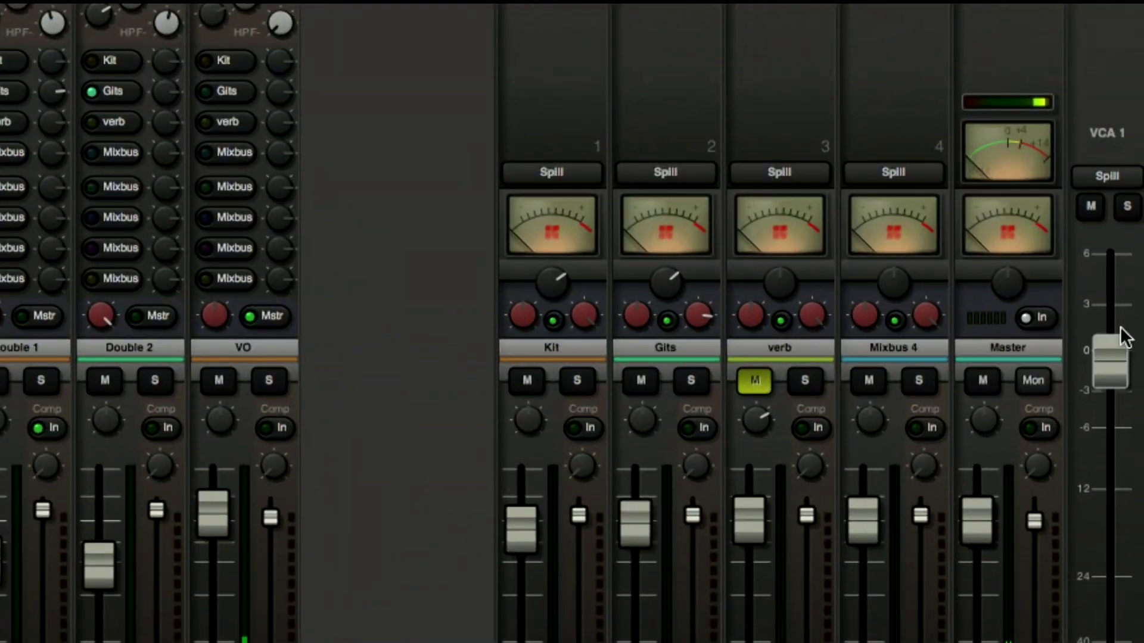
click(1103, 176)
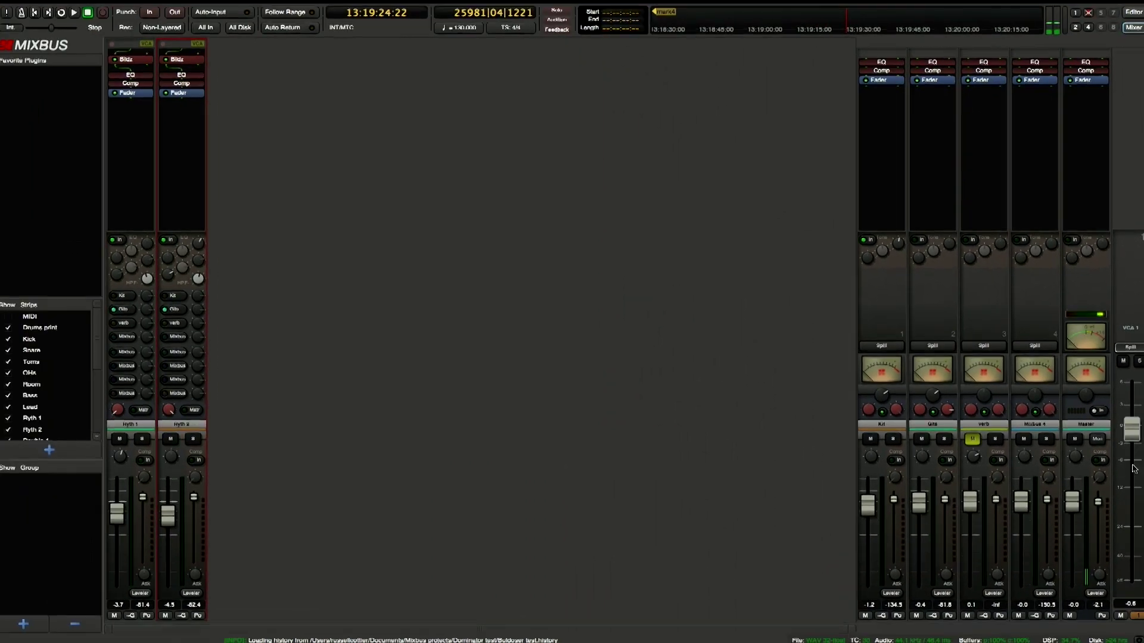
drag(1134, 469, 1132, 420)
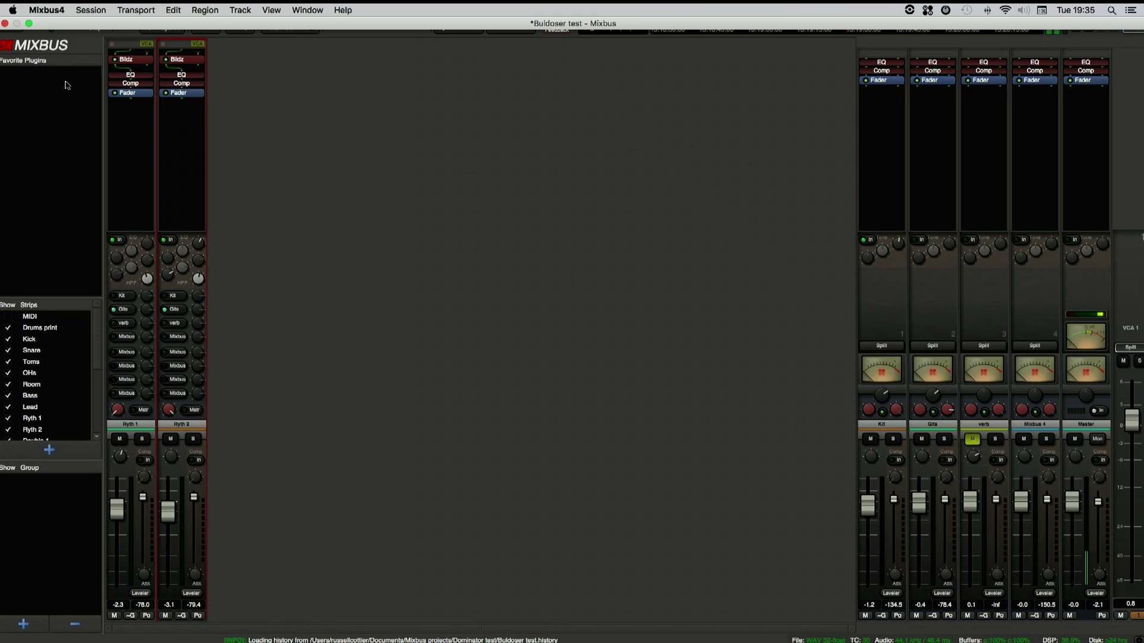
Step: During playback, write VCA 1 automation pulling its fader down to about -27.8 dB
key(space)
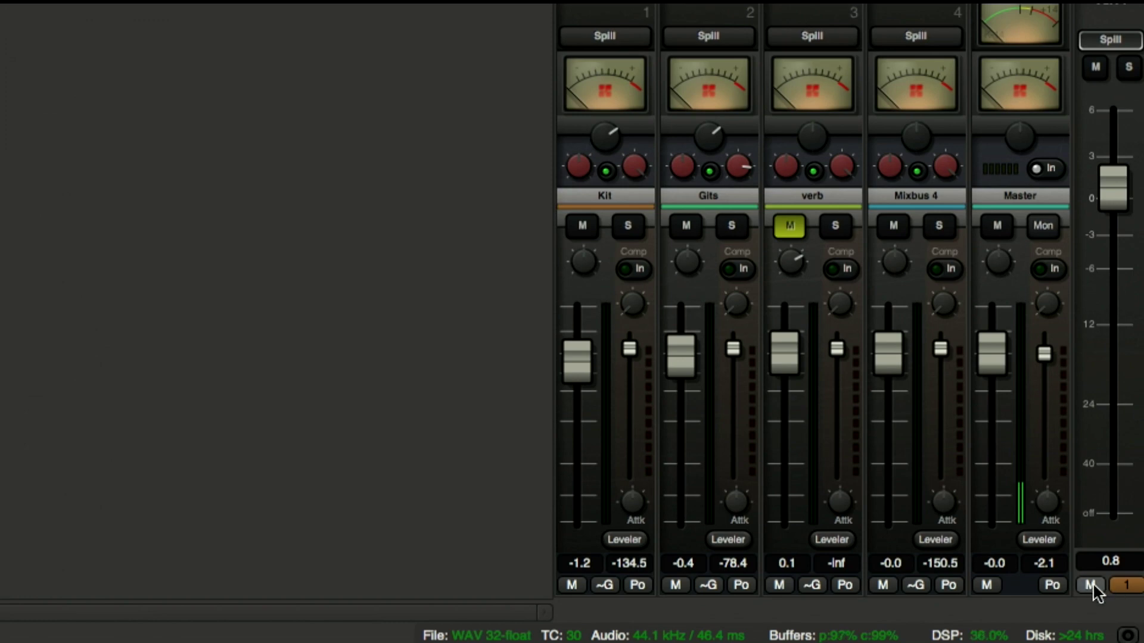
click(1091, 585)
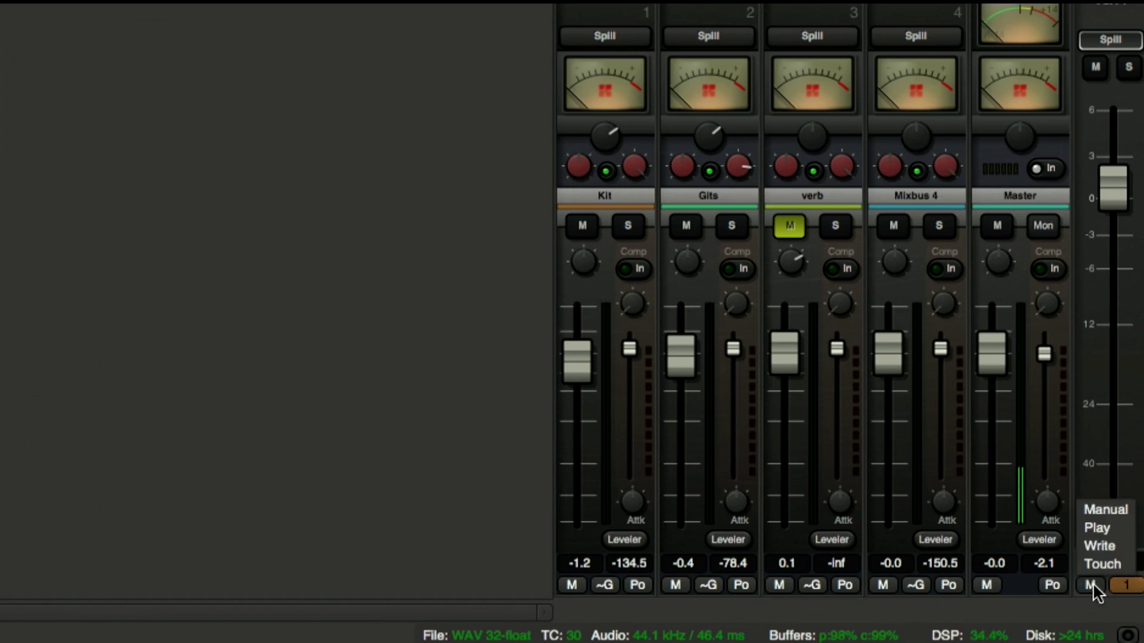
click(1101, 544)
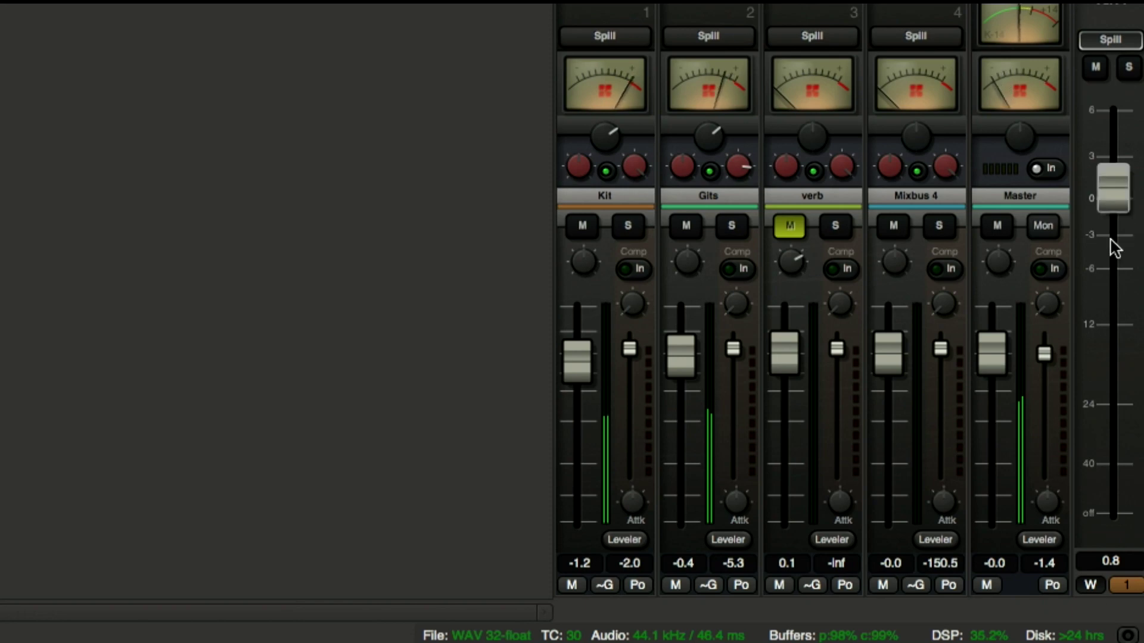
drag(1107, 227, 1100, 386)
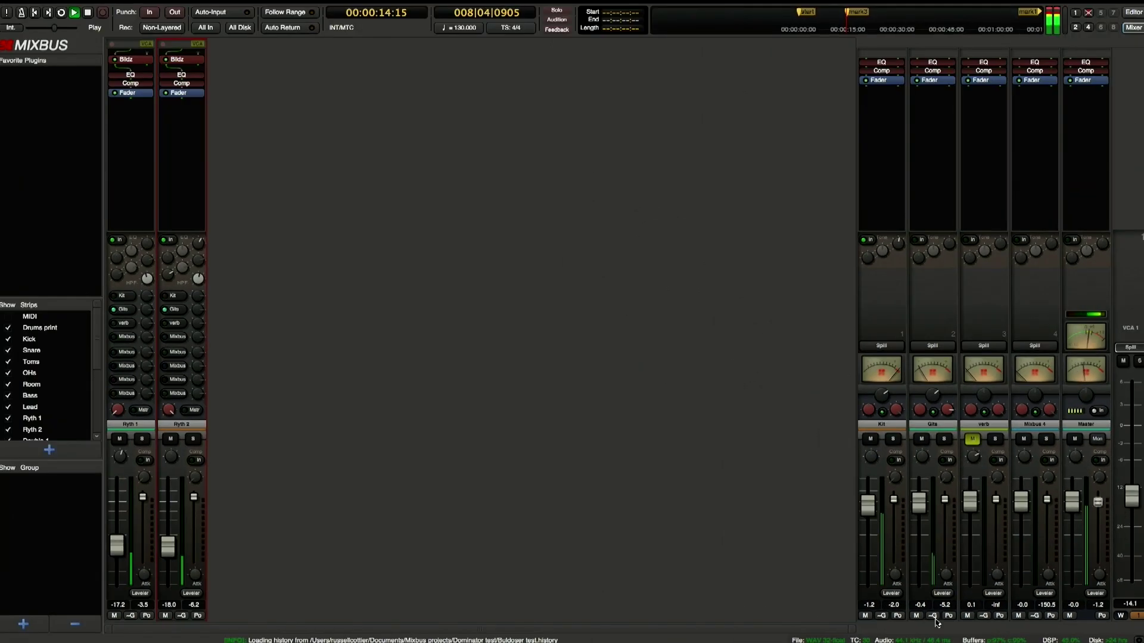
key(space)
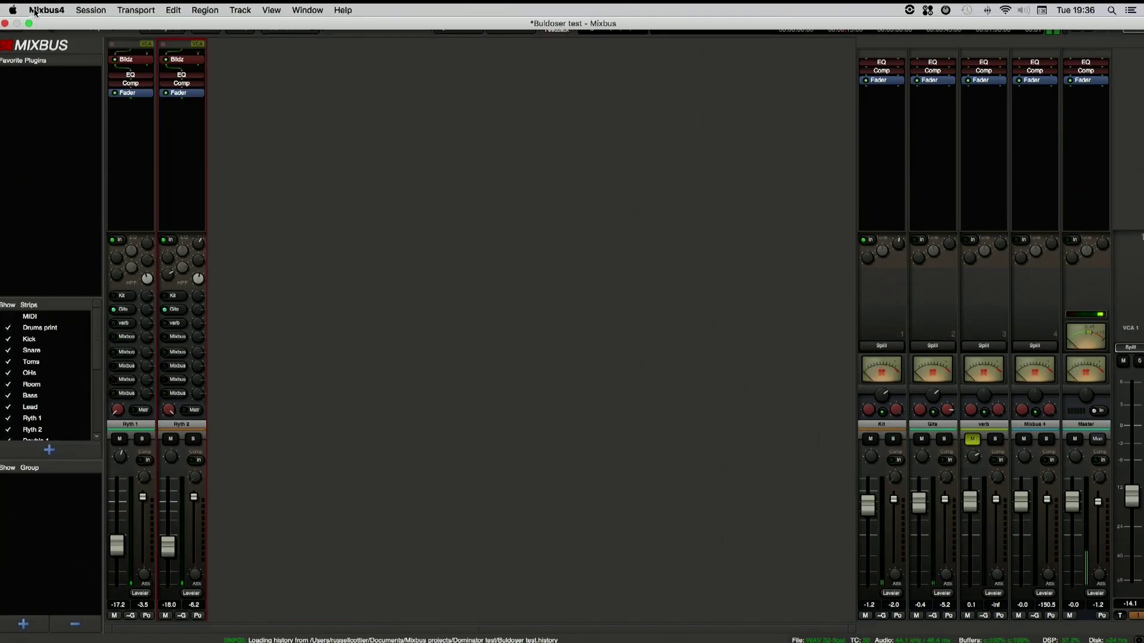
Step: Play the session from the start to hear the recorded VCA 1 automation
click(34, 11)
key(space)
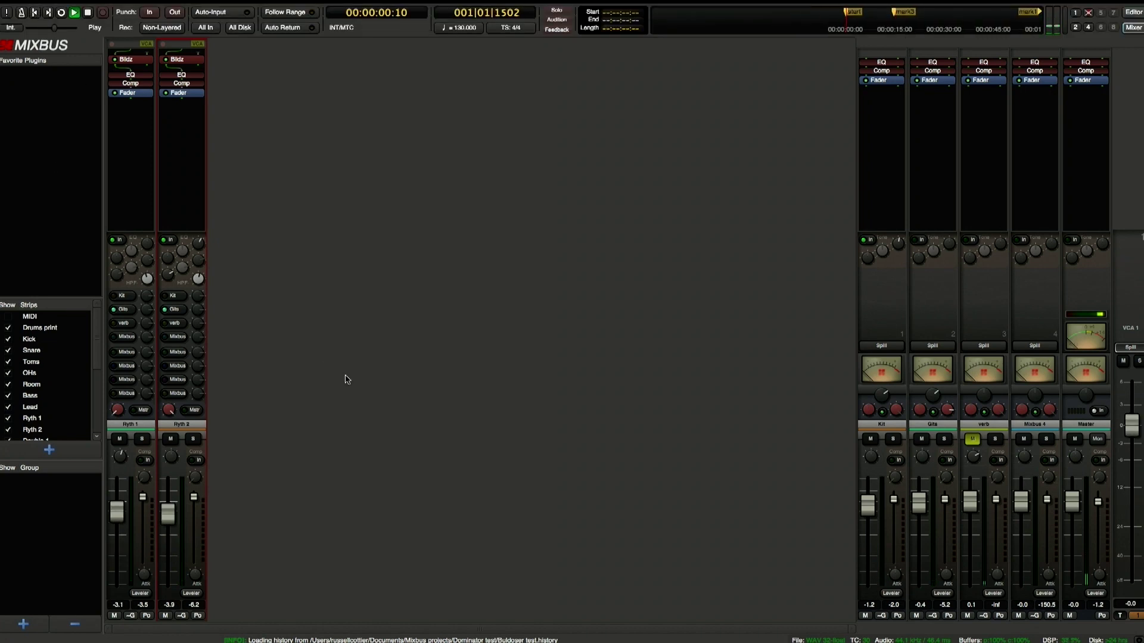
key(space)
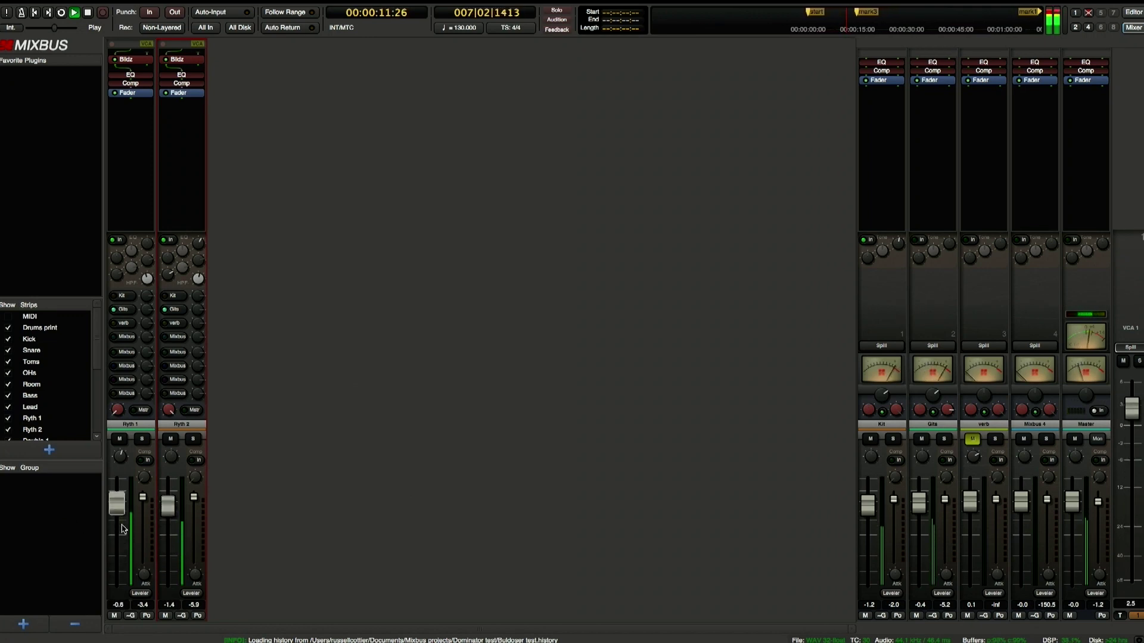
key(space)
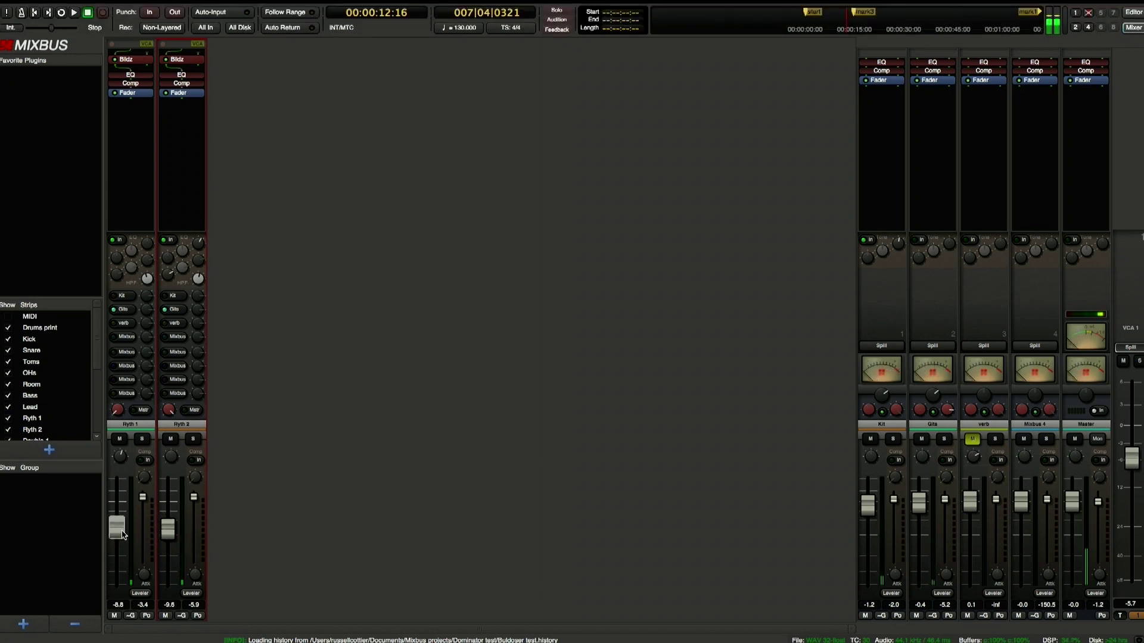
Step: Ride Ryth 1 up to -1.6 dB and down to -11.5 dB, then stop playback
drag(122, 531, 129, 490)
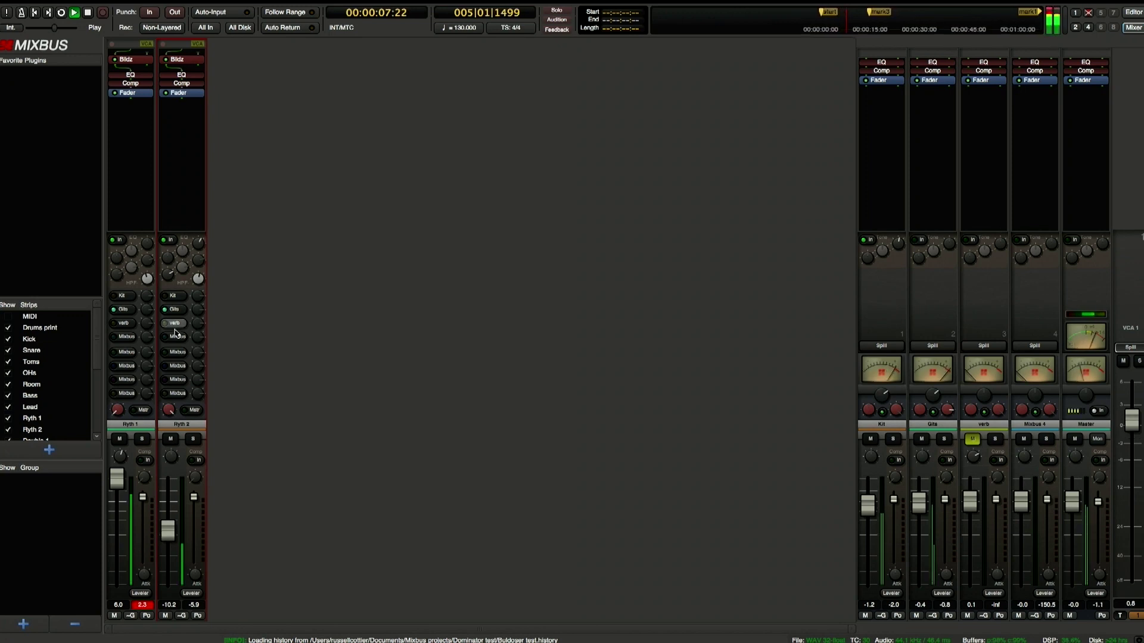
drag(117, 479, 116, 516)
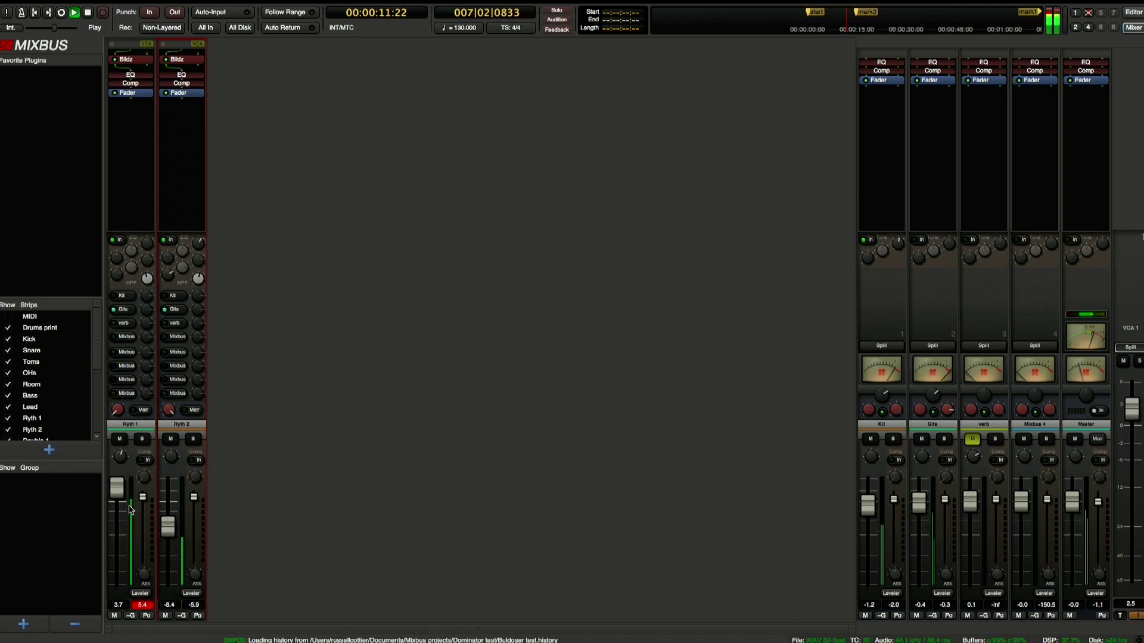
key(space)
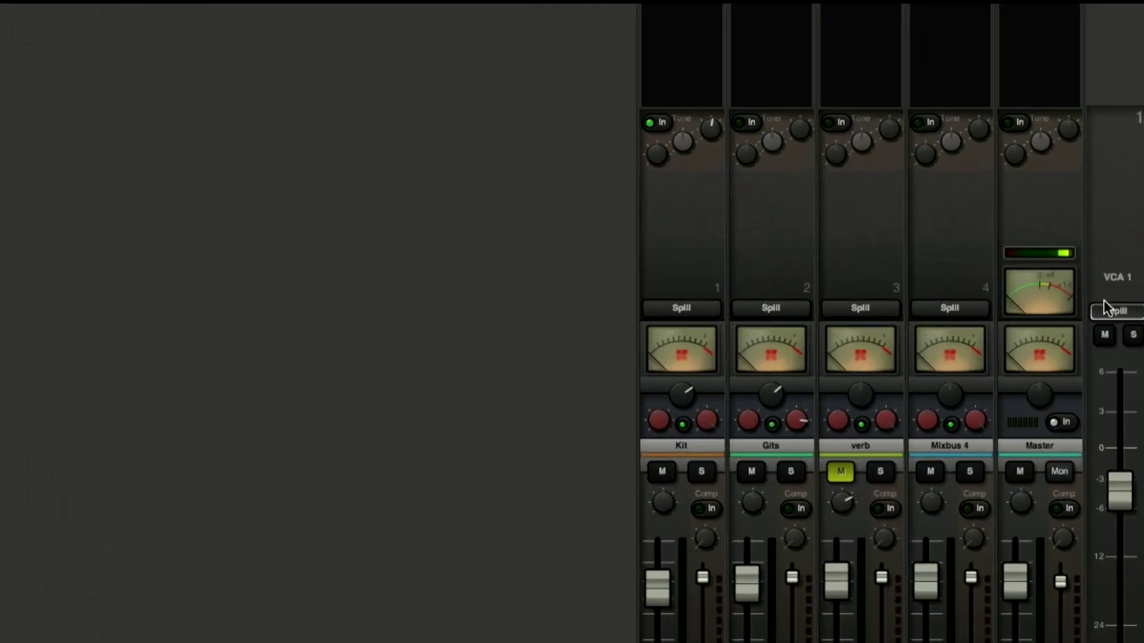
Step: Unspill VCA 1 so all mixer strips show, then switch to the Firefox changelog
click(1106, 310)
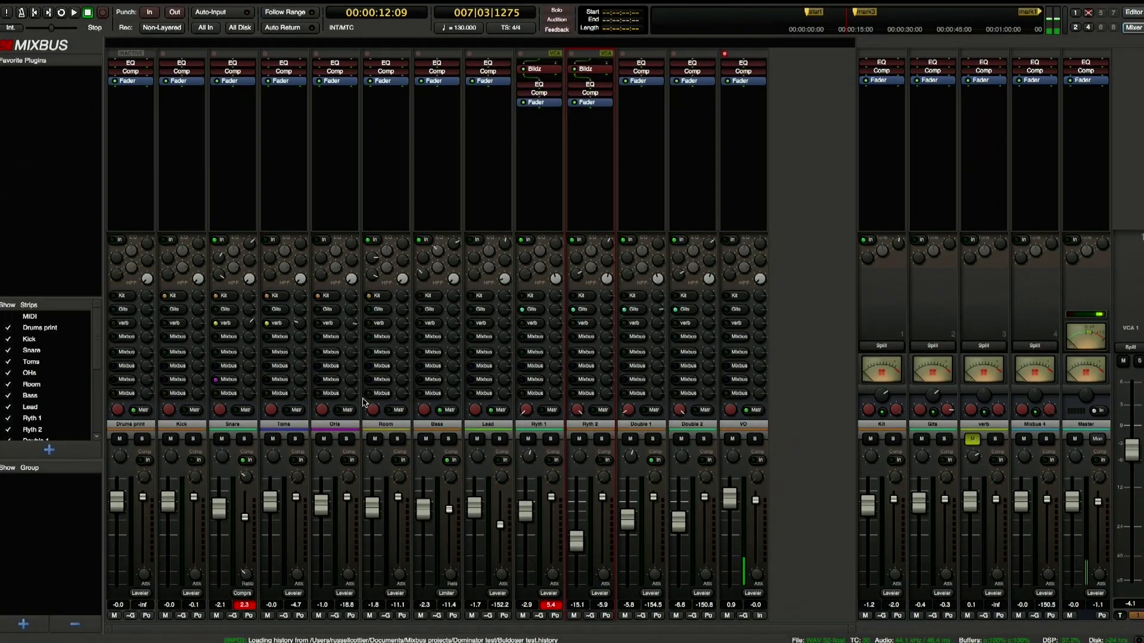
key(super+Tab)
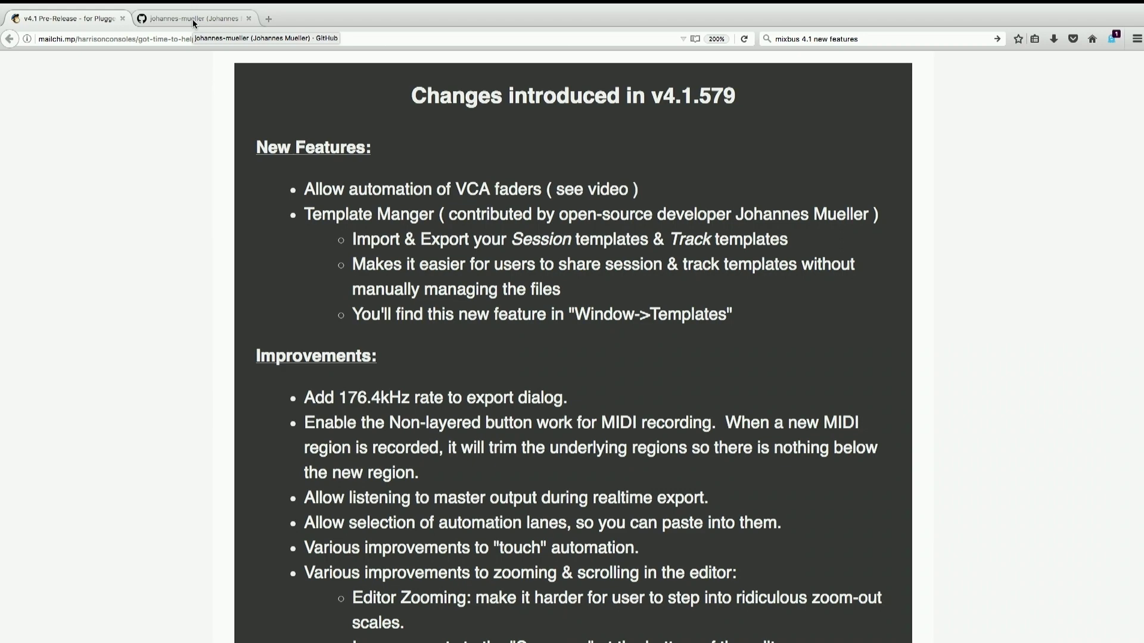
Step: View the Template Manager contributor's GitHub profile tab in Firefox
click(193, 20)
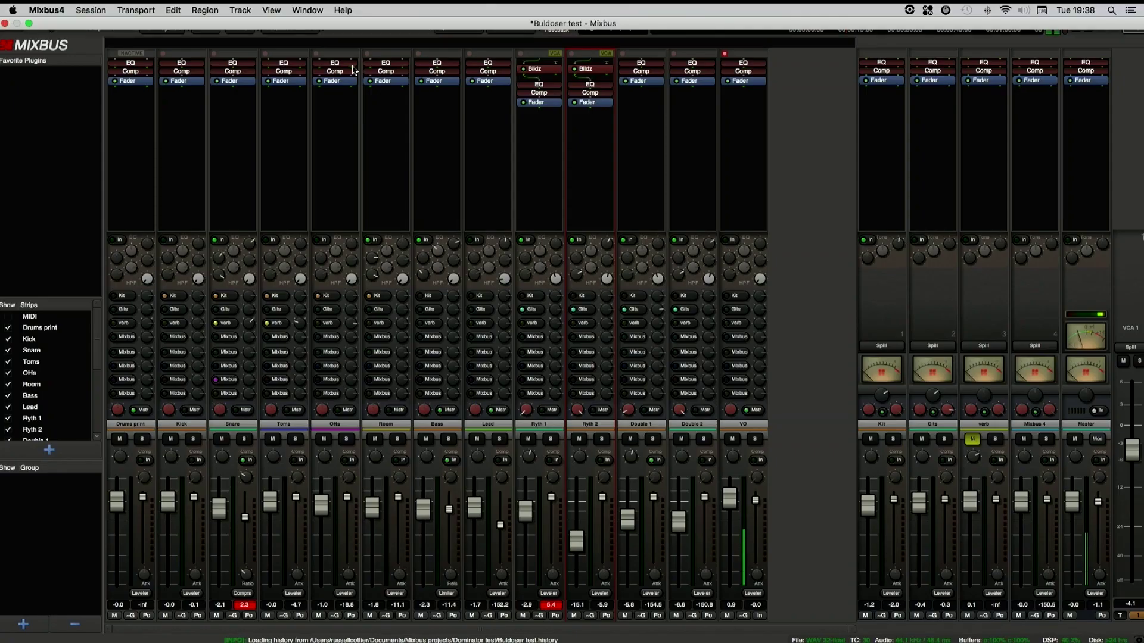
click(272, 11)
mouse_move(306, 7)
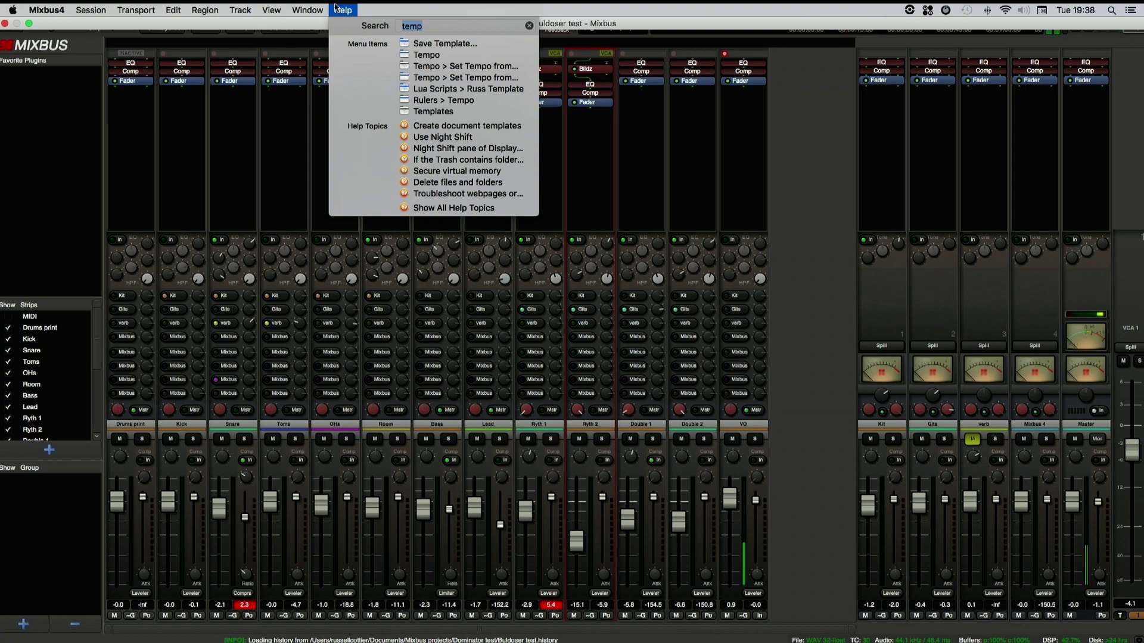
key(Down)
key(Down)
key(Down)
key(Down)
key(Down)
key(Down)
key(Down)
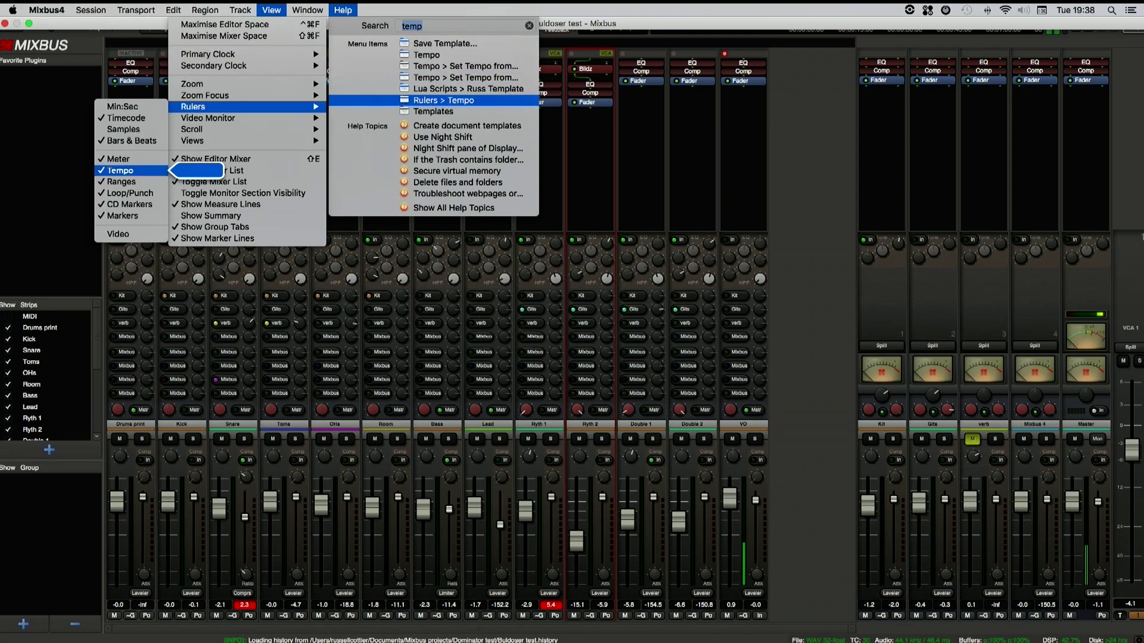
key(Return)
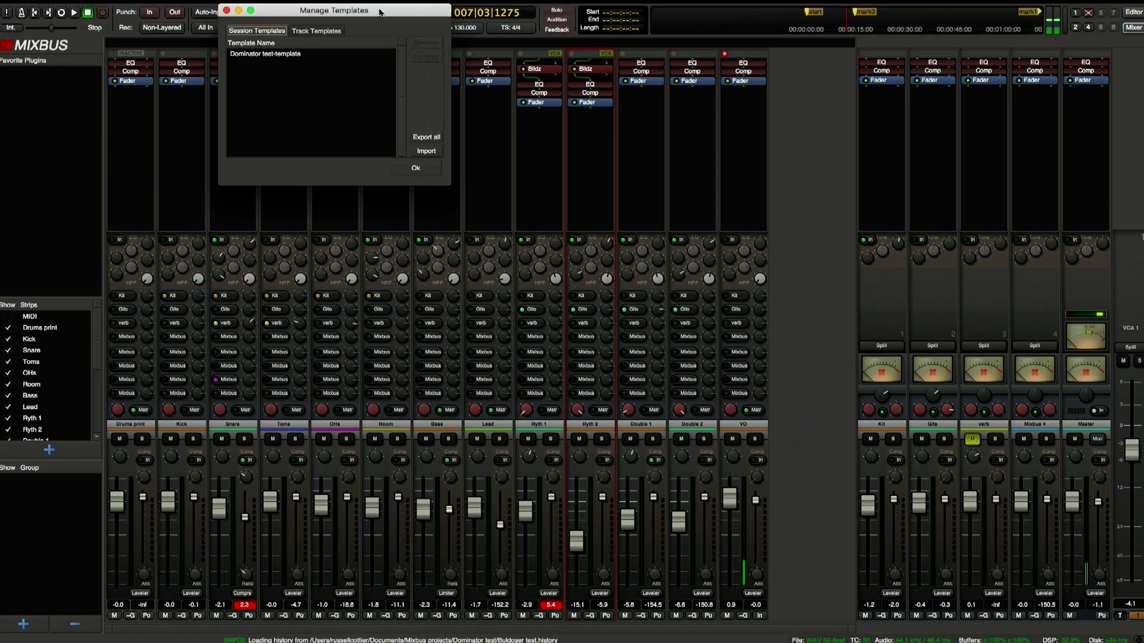
drag(384, 13, 667, 192)
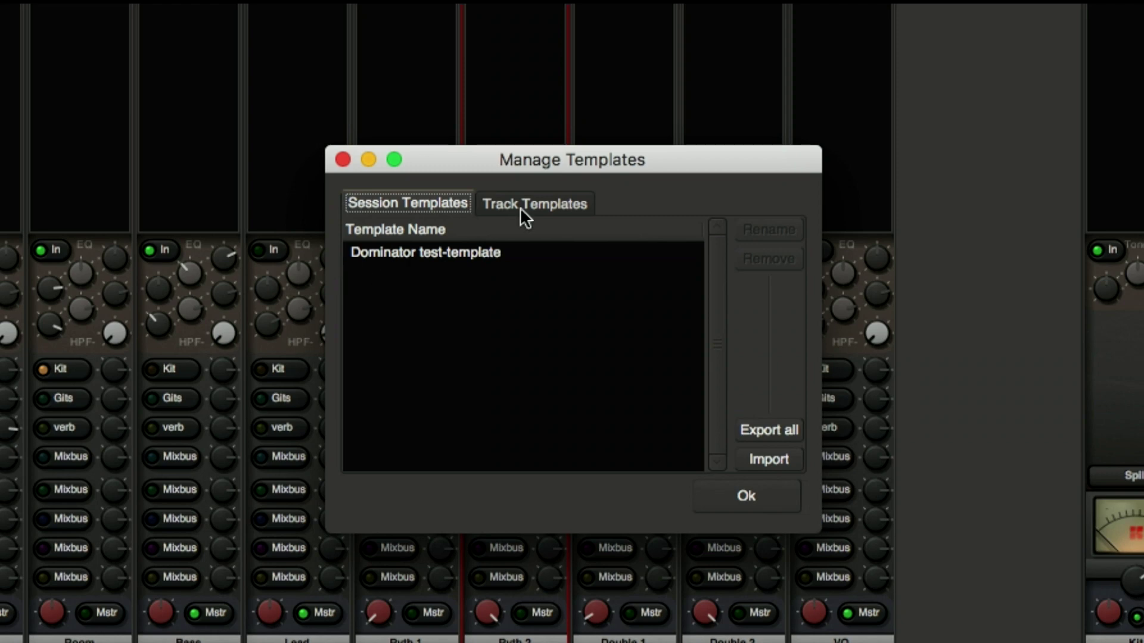
click(549, 202)
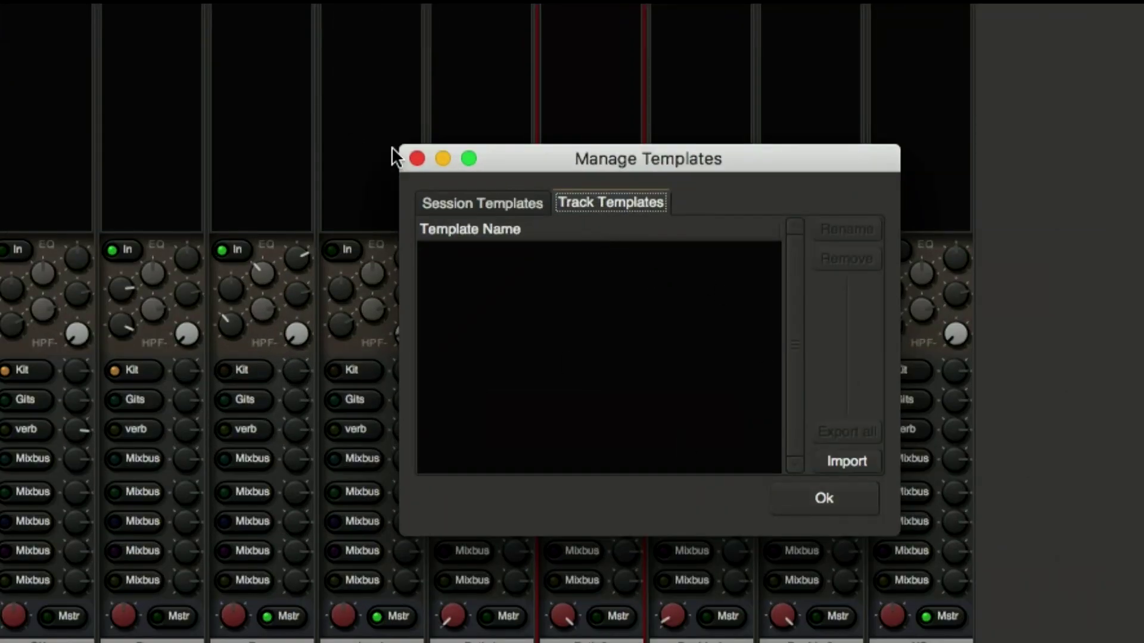
click(416, 158)
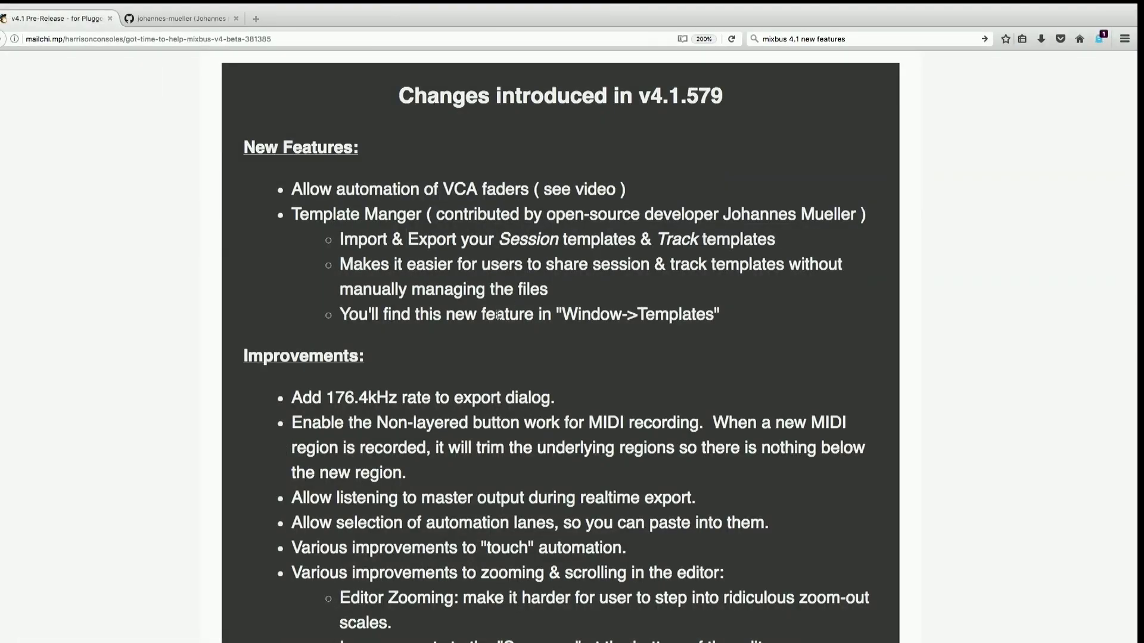
Step: Scroll the v4.1 changelog down to the editor Summary scrollbar improvements
scroll(497, 315, down, 3)
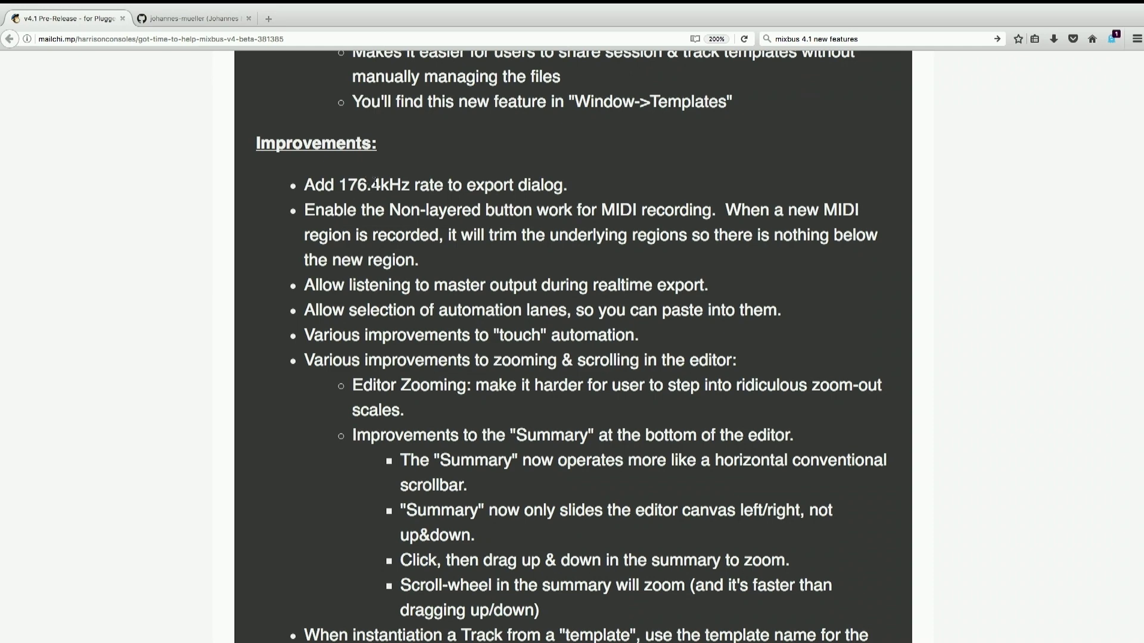
scroll(374, 183, down, 1)
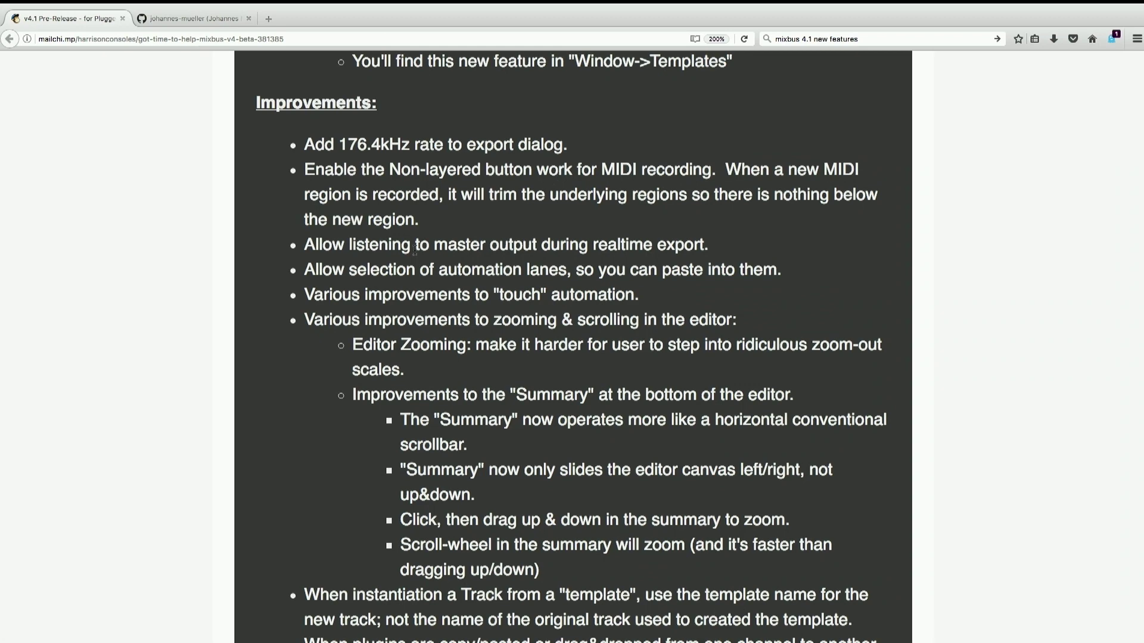
scroll(417, 247, down, 2)
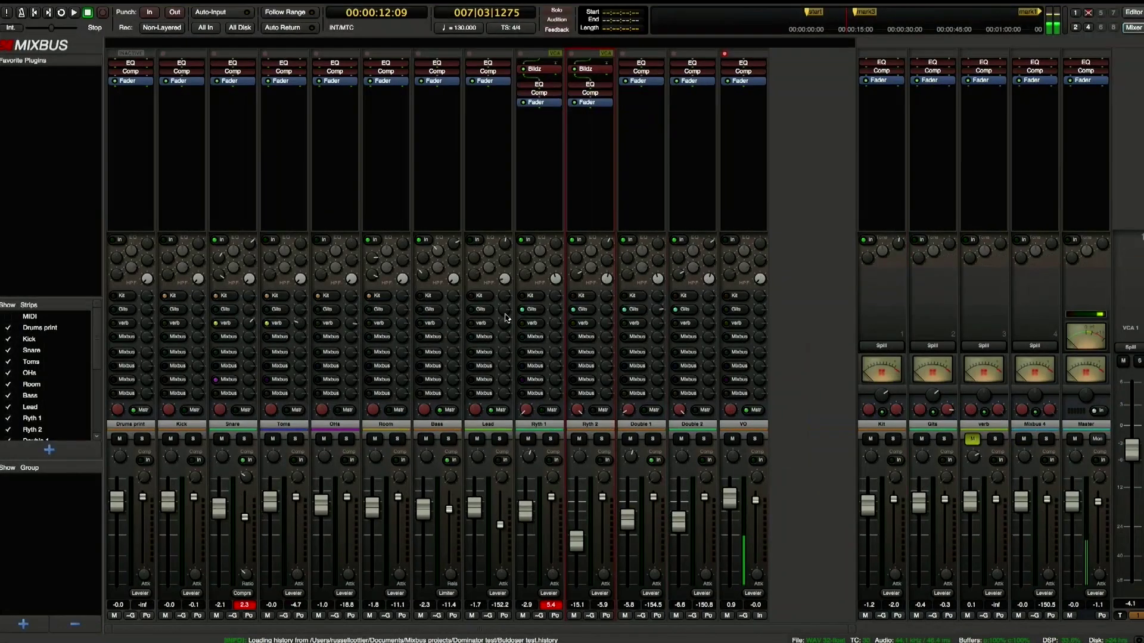
Step: Switch to the Editor and show a fader automation lane for the Kick track
key(alt+e)
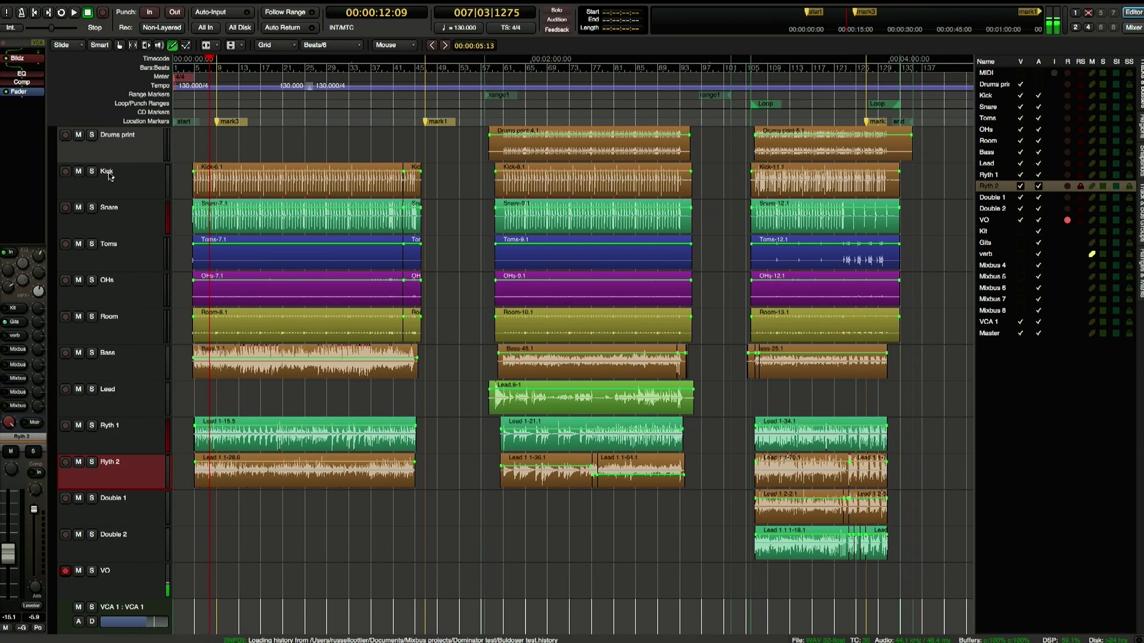
click(141, 195)
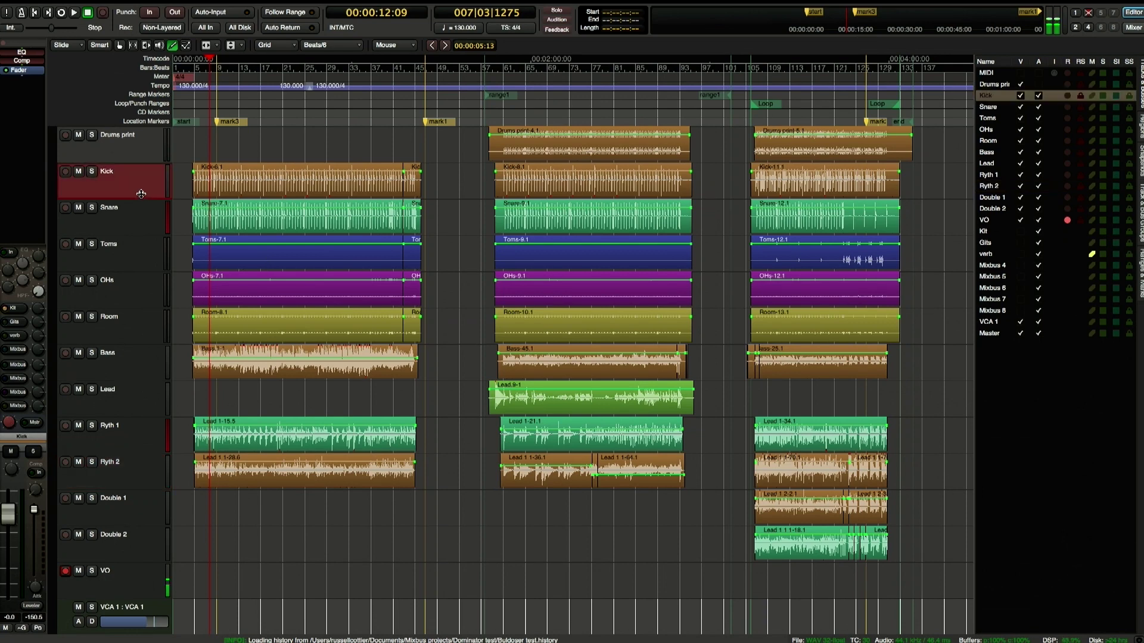
right_click(143, 186)
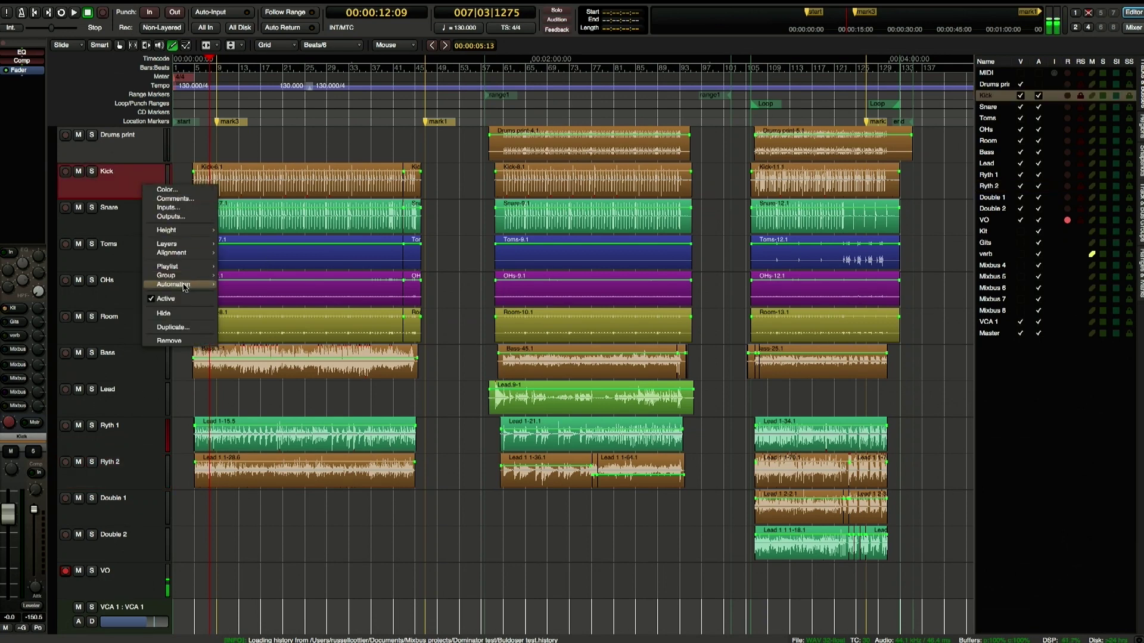
mouse_move(184, 286)
click(239, 325)
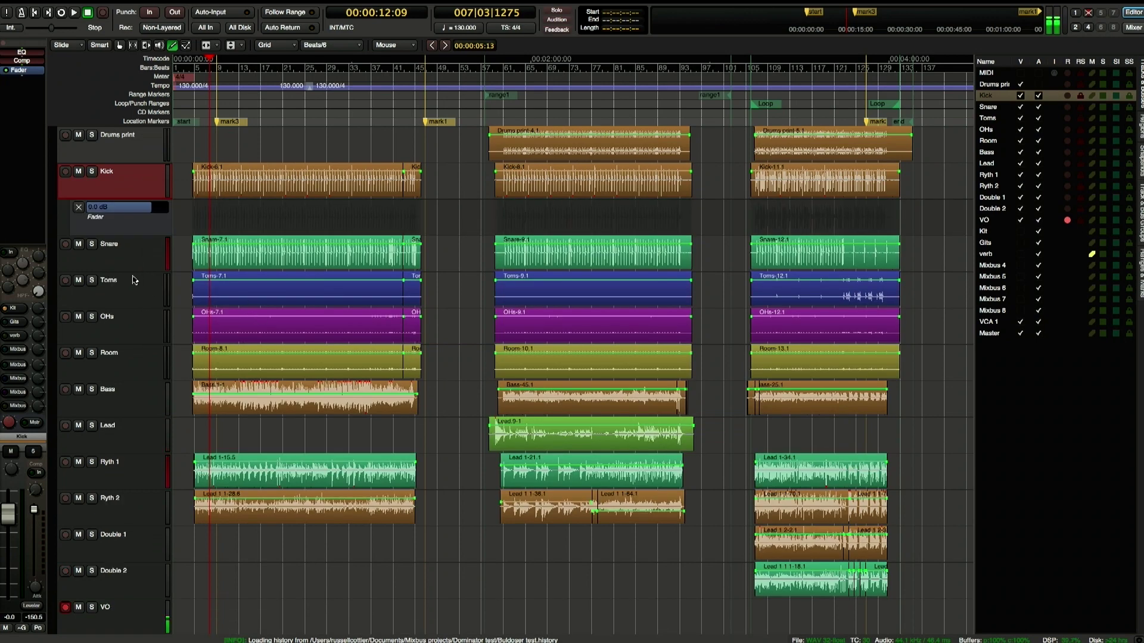
Step: Add a fader automation lane for Ryth 1, then draw a small bump on Kick's fader line
right_click(121, 246)
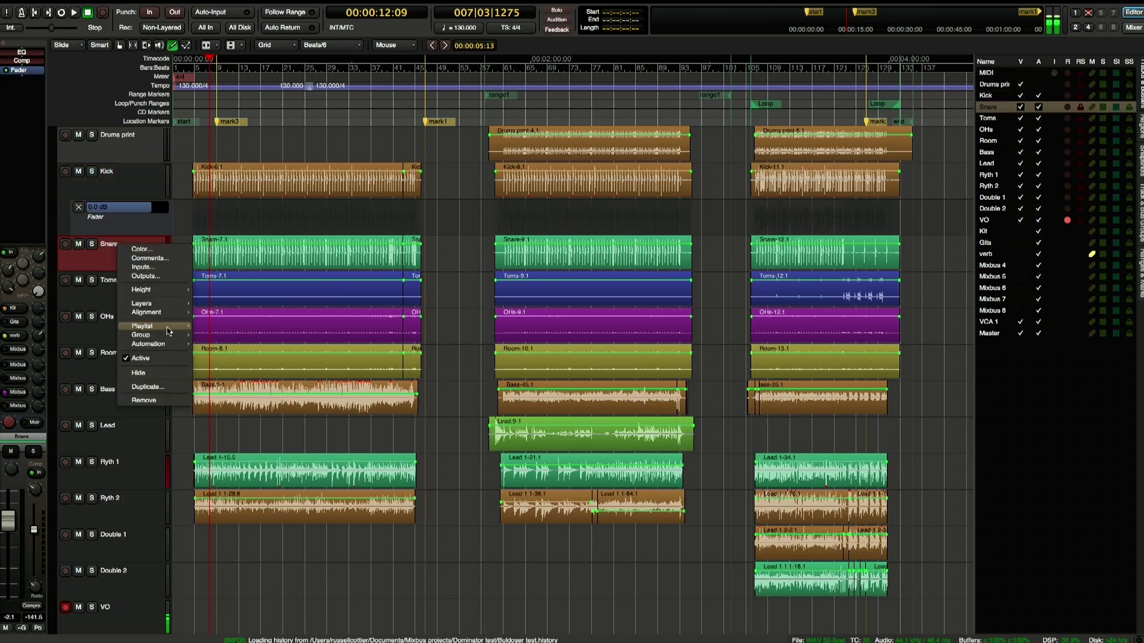
click(116, 476)
right_click(128, 473)
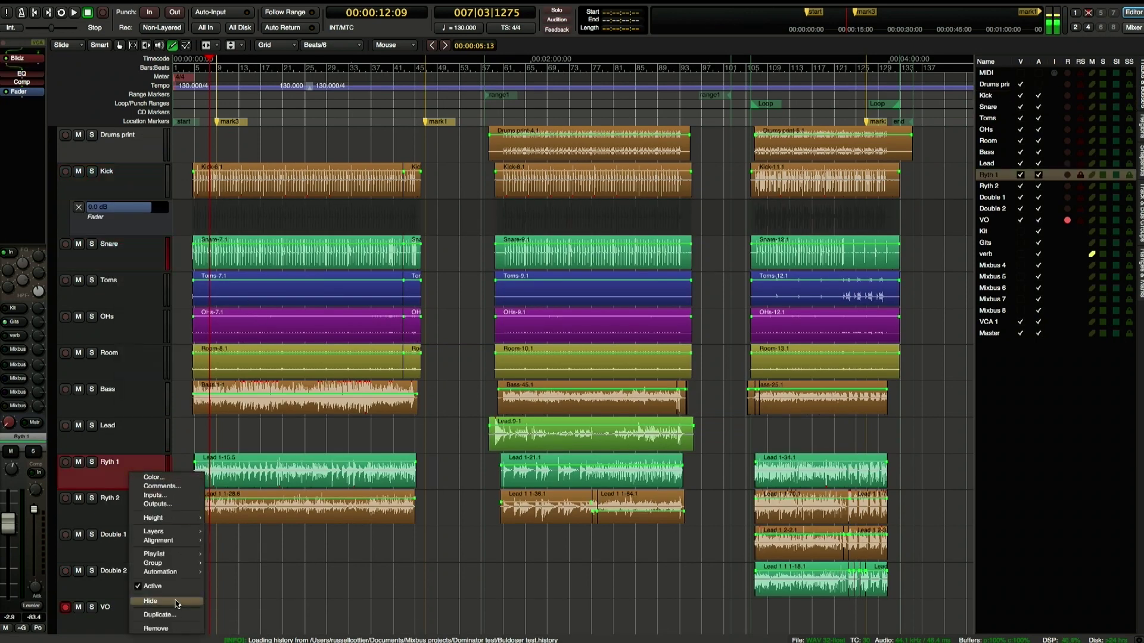
mouse_move(168, 573)
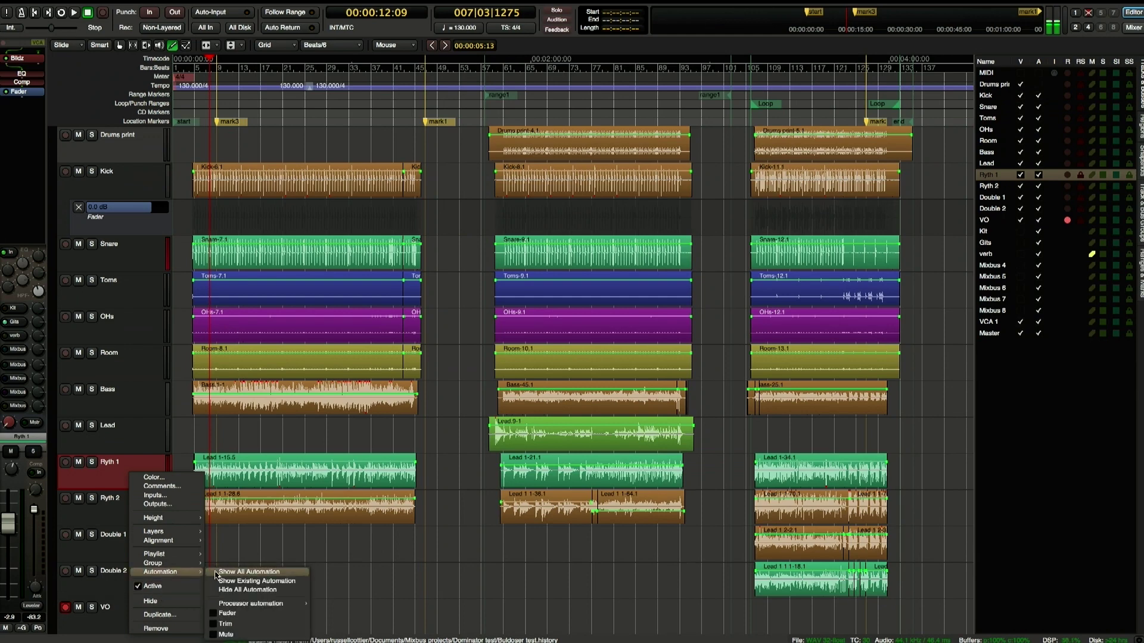
click(263, 614)
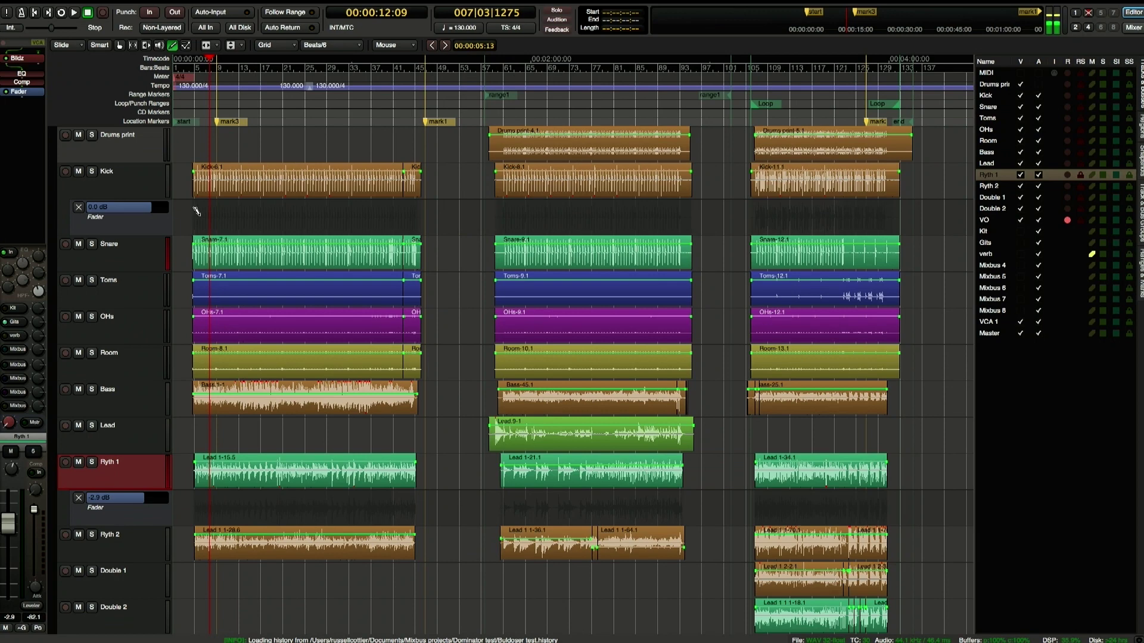
mouse_move(201, 213)
mouse_down()
mouse_move(250, 218)
mouse_move(259, 203)
mouse_move(267, 225)
mouse_move(55, 253)
mouse_up()
Step: In Range mode, delete Ryth 1's fader automation, then undo and audition the result with playback
key(r)
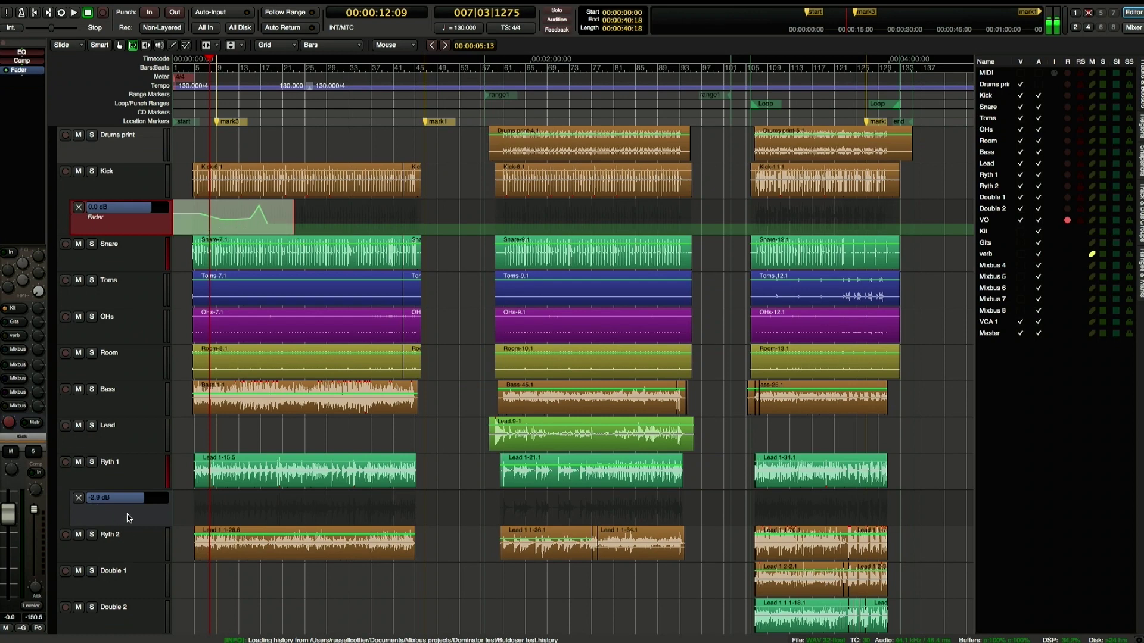
click(129, 518)
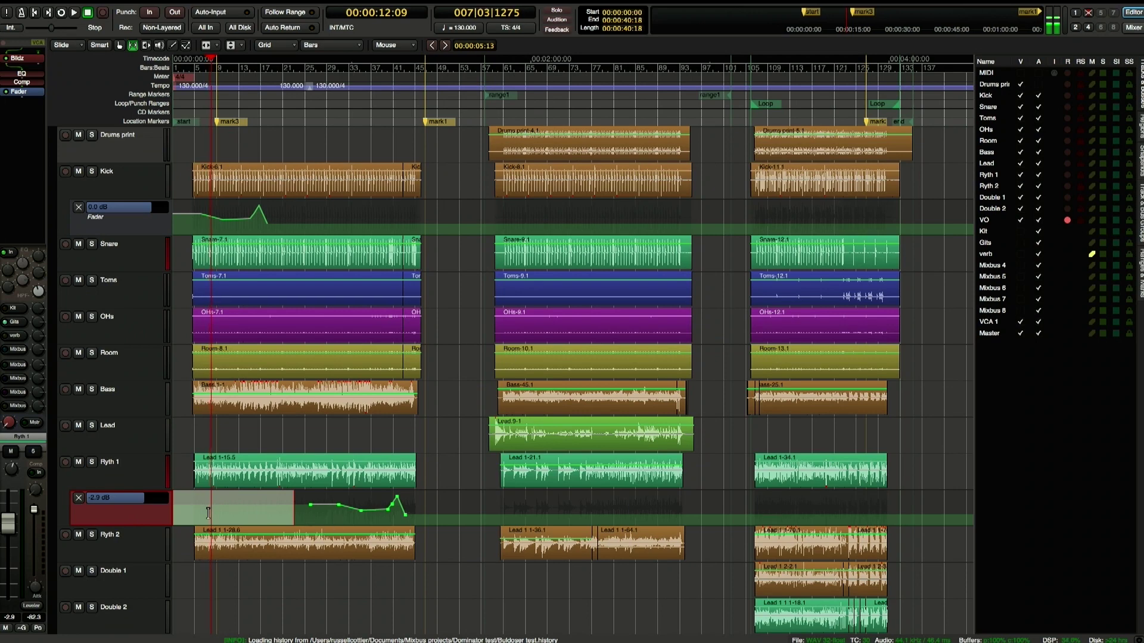
key(Delete)
key(space)
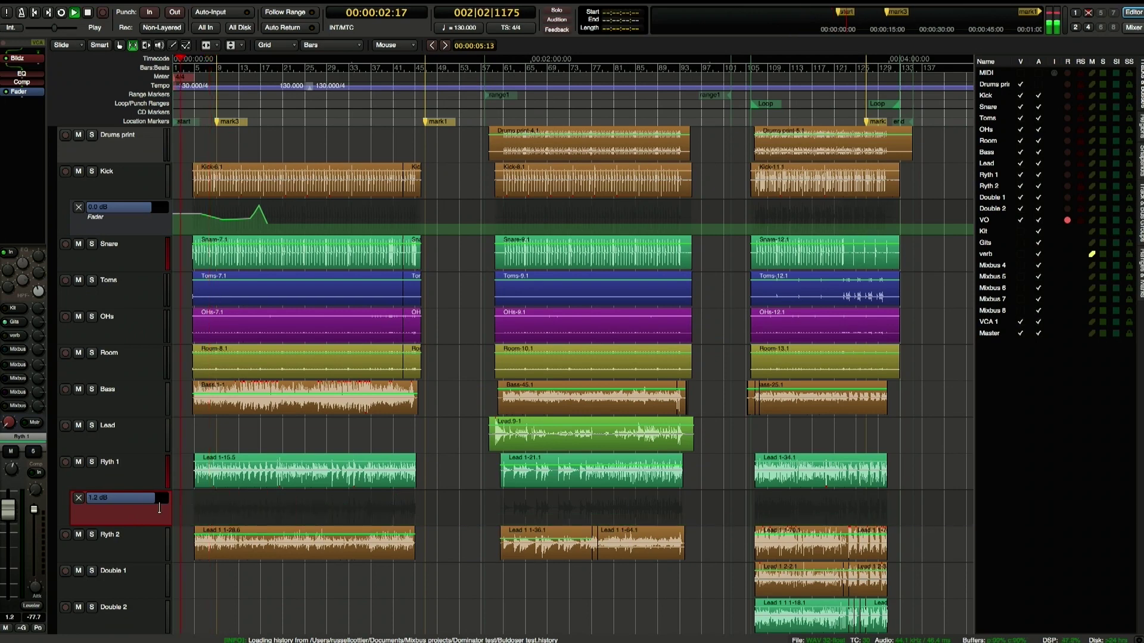
key(ctrl+z)
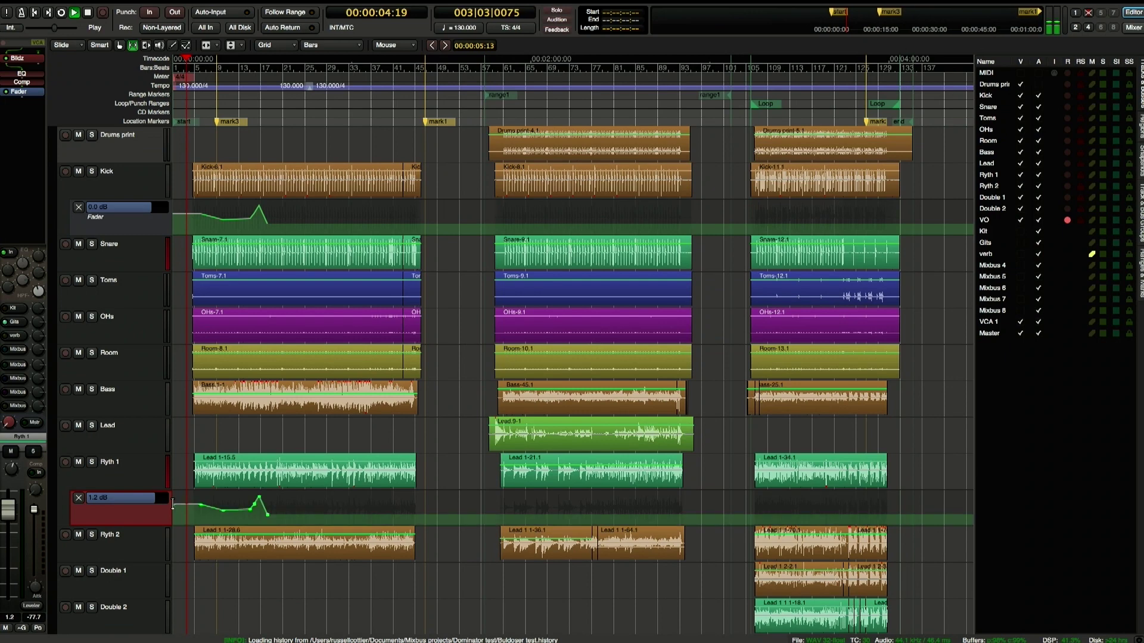
key(space)
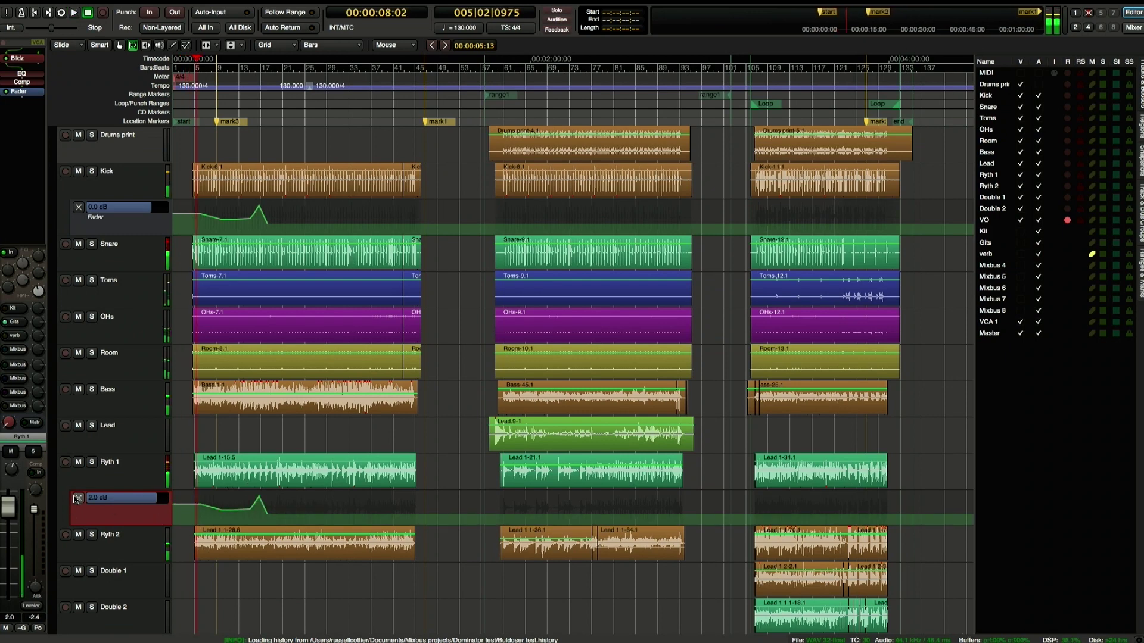
Step: Hide the Ryth 1 and Kick fader automation lanes and return to Mixbus
click(78, 497)
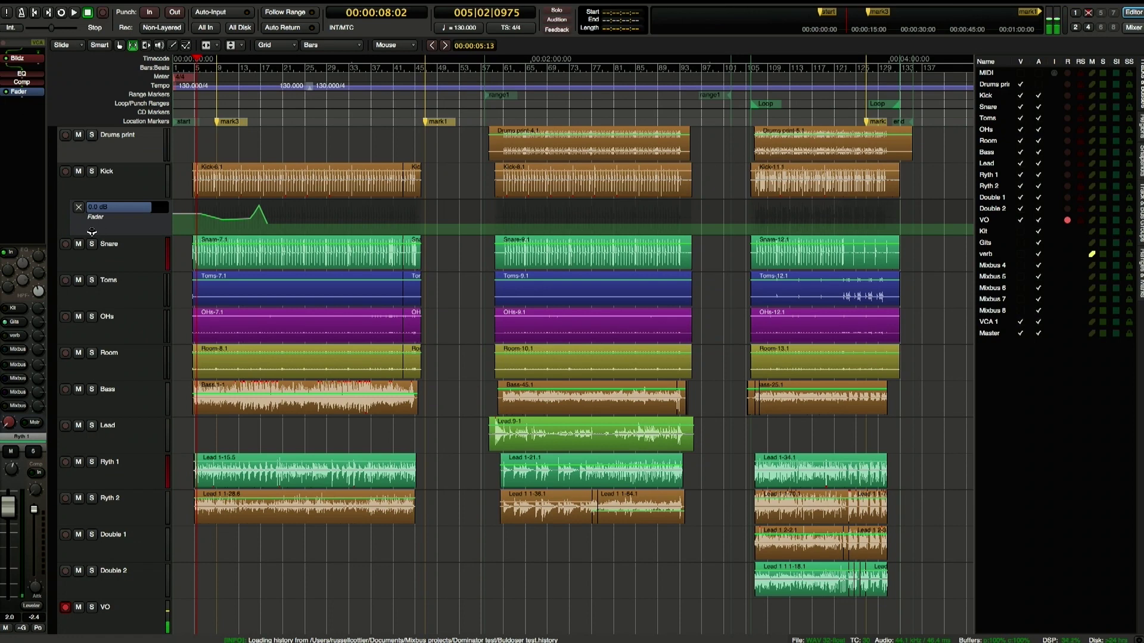
click(78, 207)
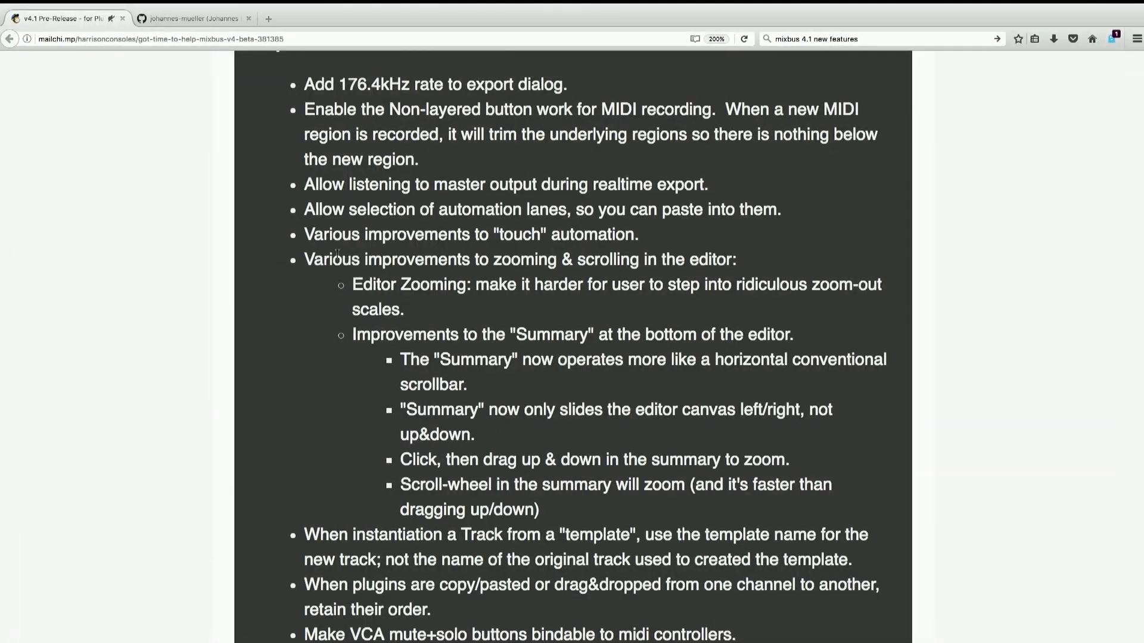
scroll(443, 351, down, 3)
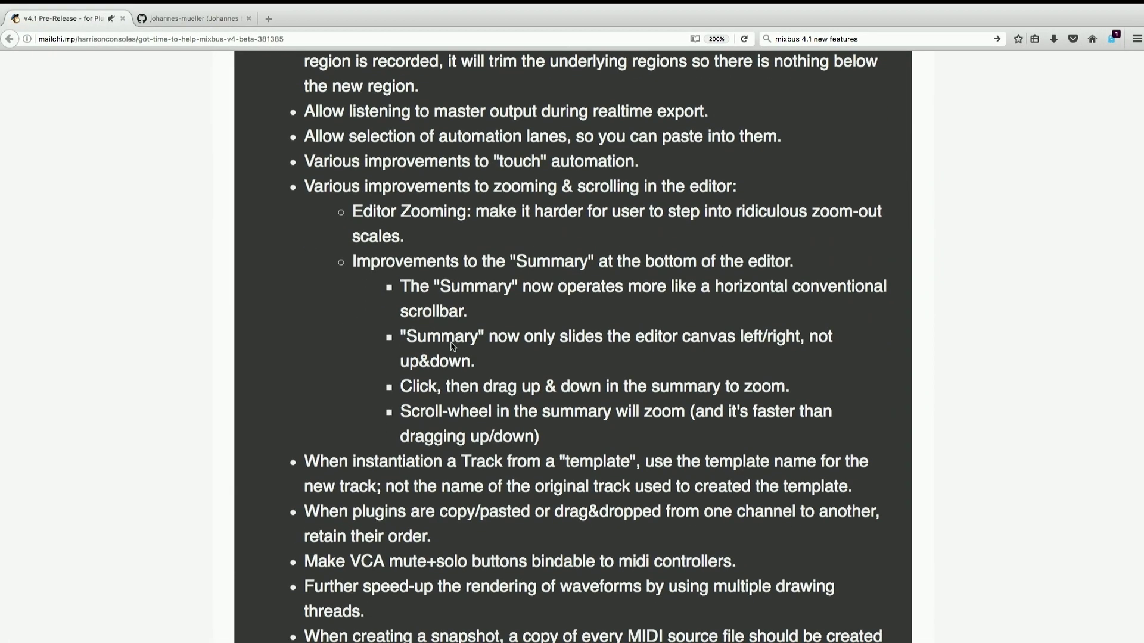
key(super+Tab)
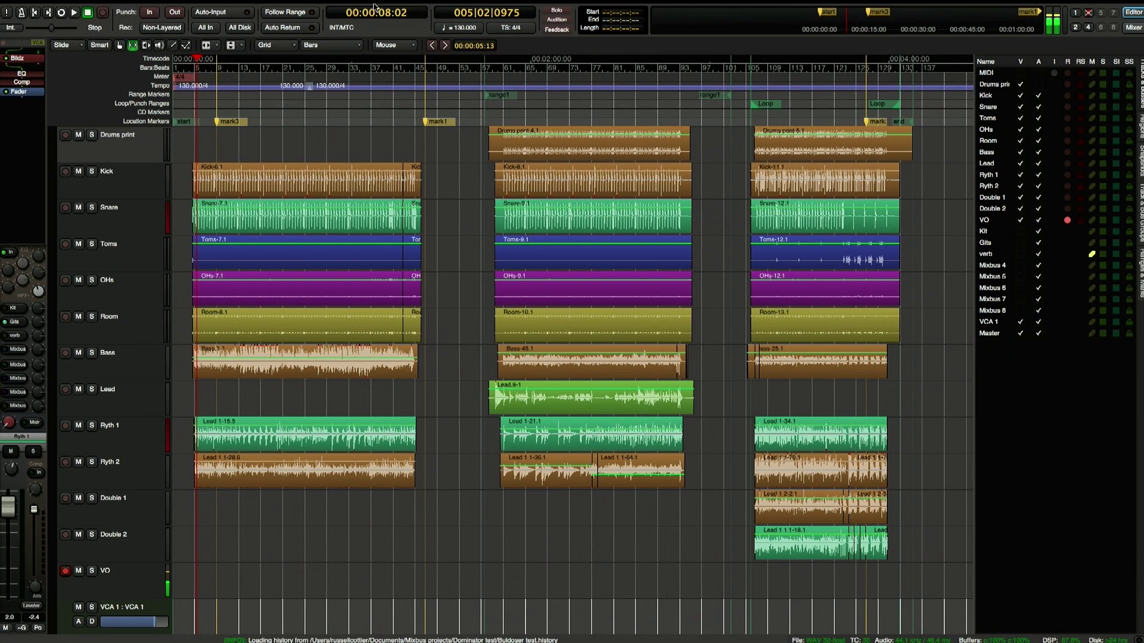
mouse_move(373, 7)
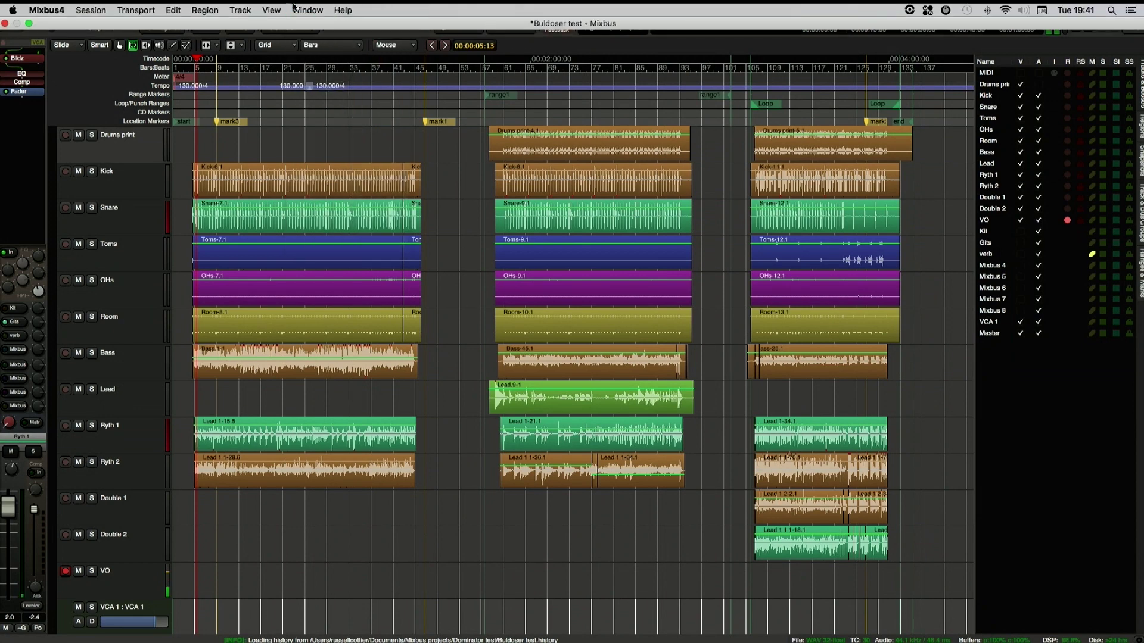
Step: Find 'summ' in the Help search and enable View > Show Summary
click(322, 9)
mouse_move(342, 10)
text(s)
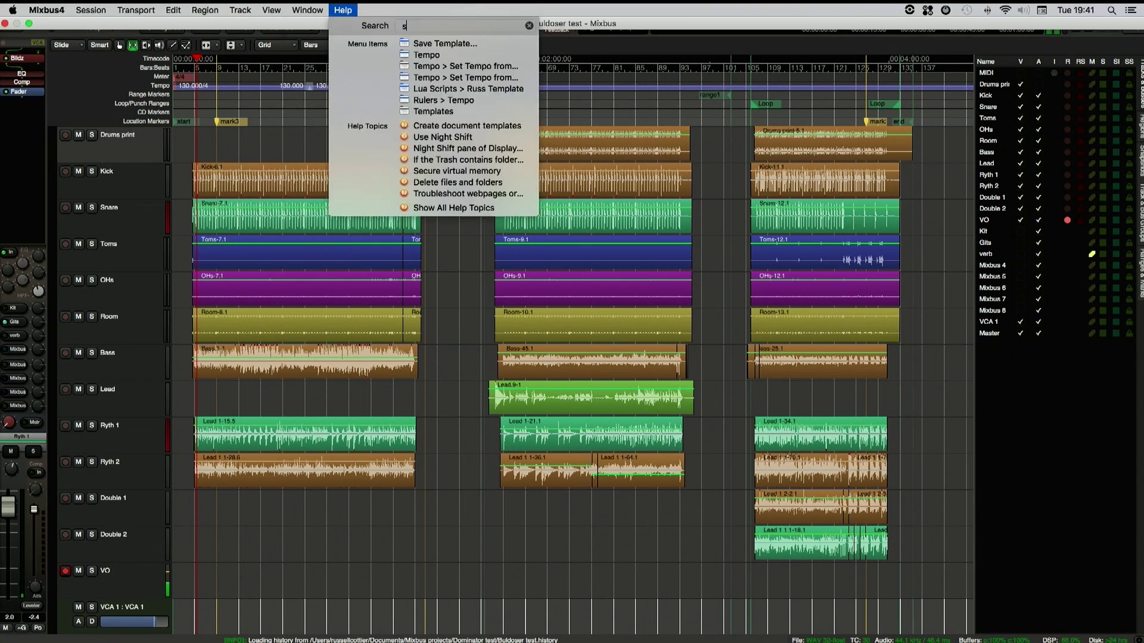
text(umm)
key(Down)
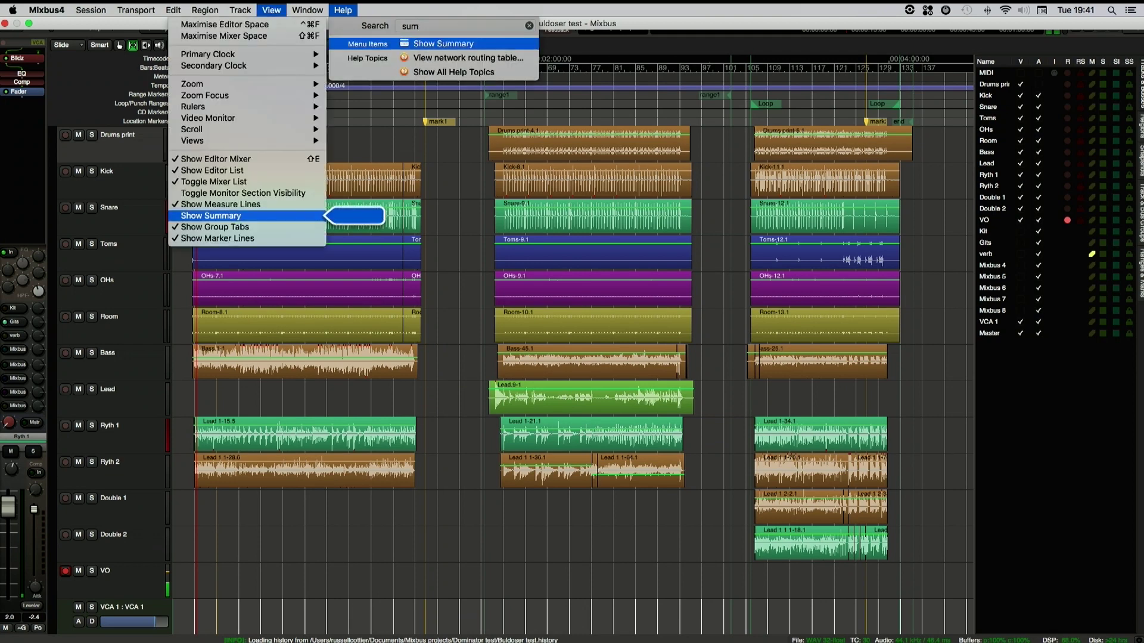
key(Return)
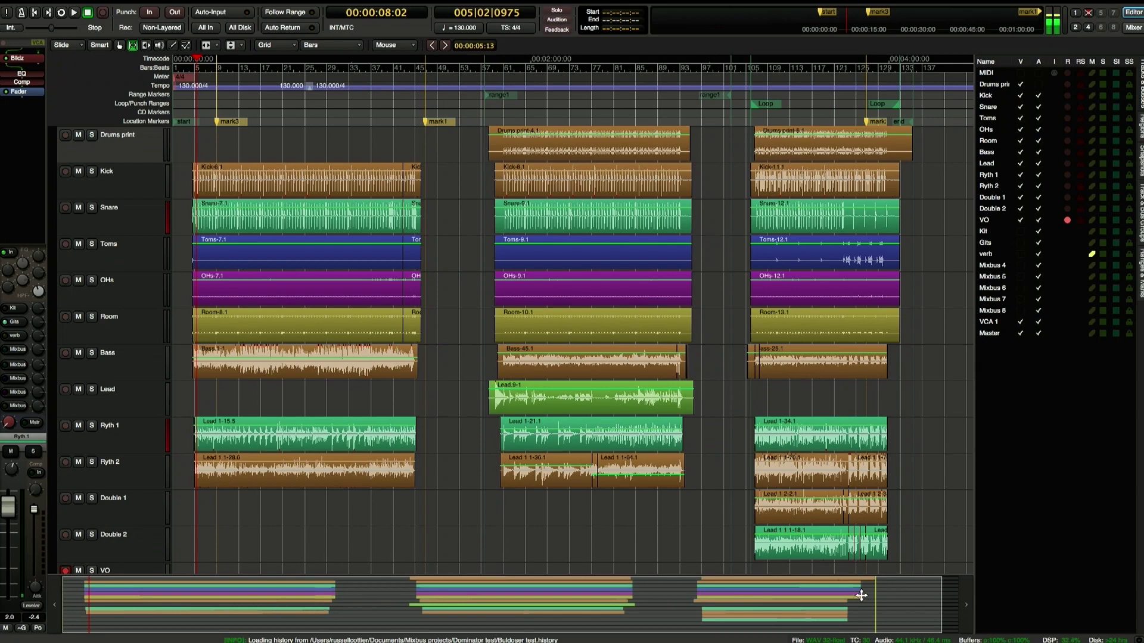
Step: Zoom the timeline out to the whole session and back, then out slightly
key(underscore)
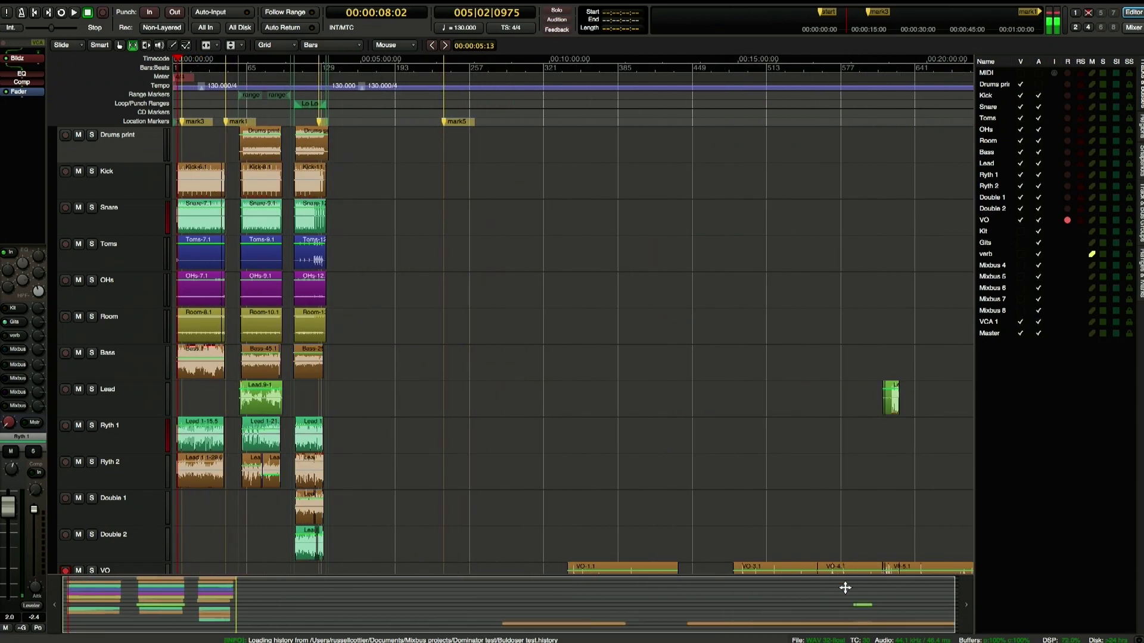
key(underscore)
key(underscore)
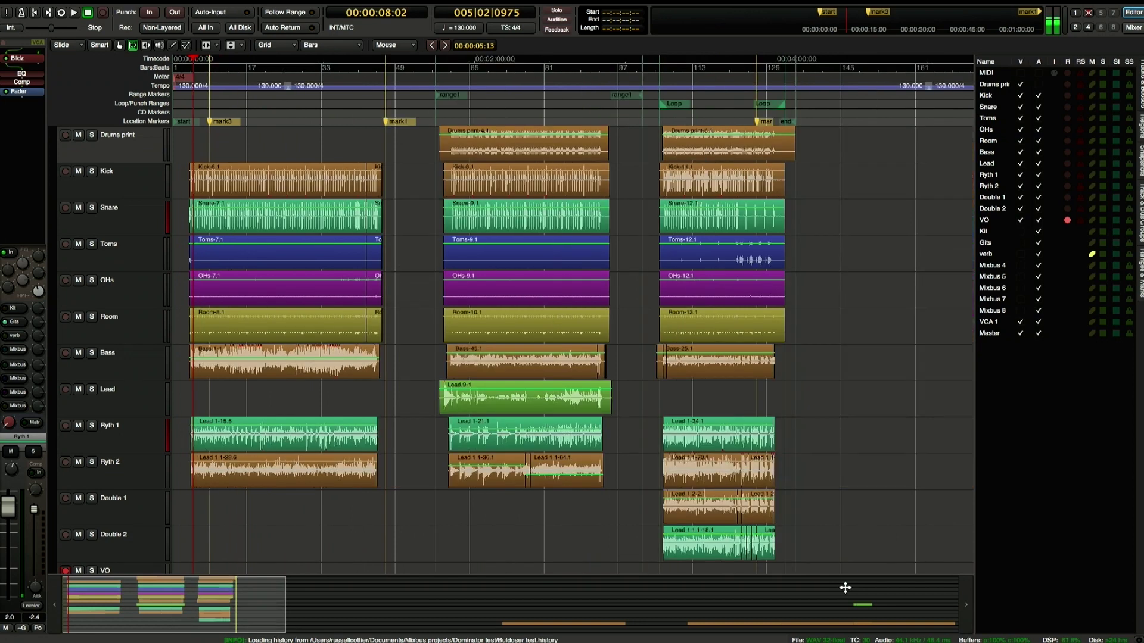
key(underscore)
key(minus)
Step: Drag the Summary view box to the late VO regions and wheel-zoom over it, then return to Firefox
drag(232, 602, 107, 600)
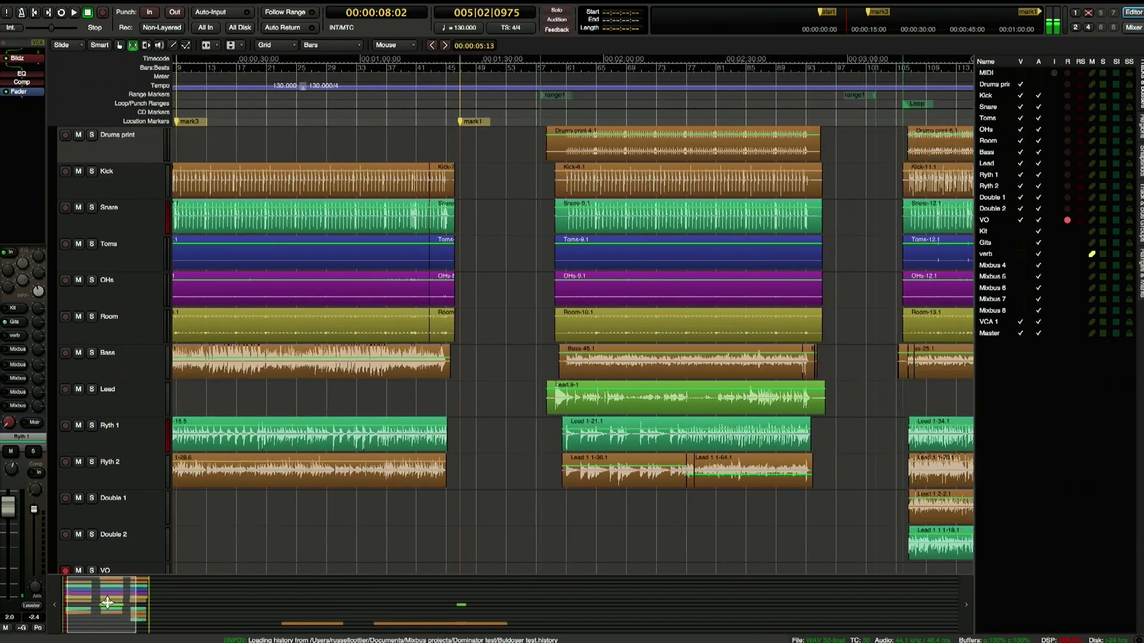
scroll(403, 62, up, 2)
scroll(404, 62, down, 5)
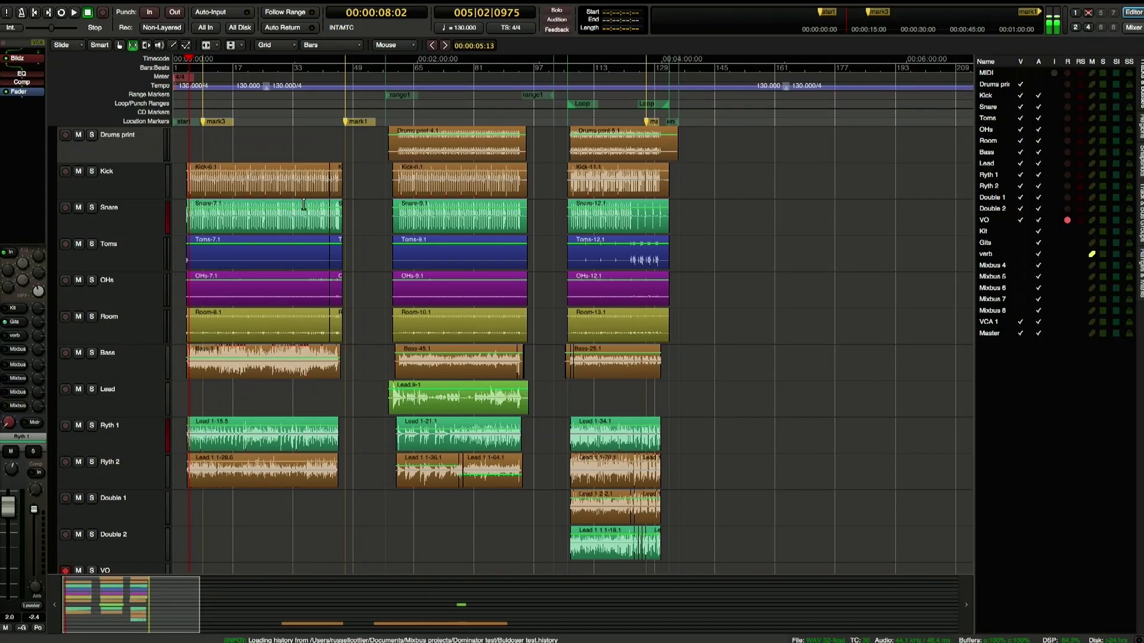
scroll(303, 204, up, 2)
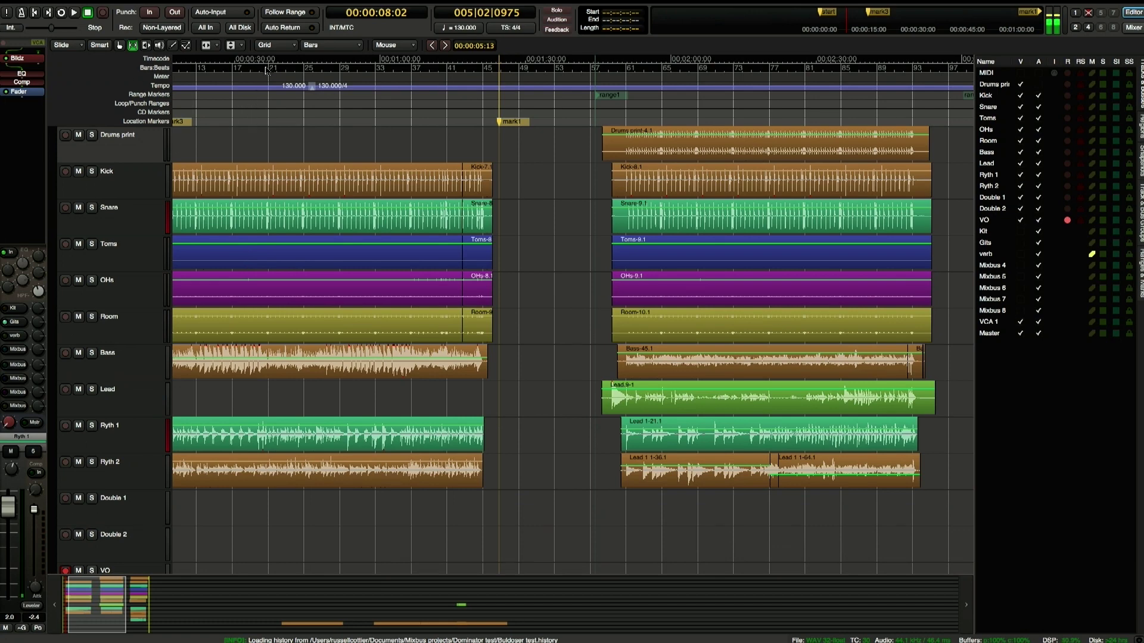
scroll(334, 203, down, 5)
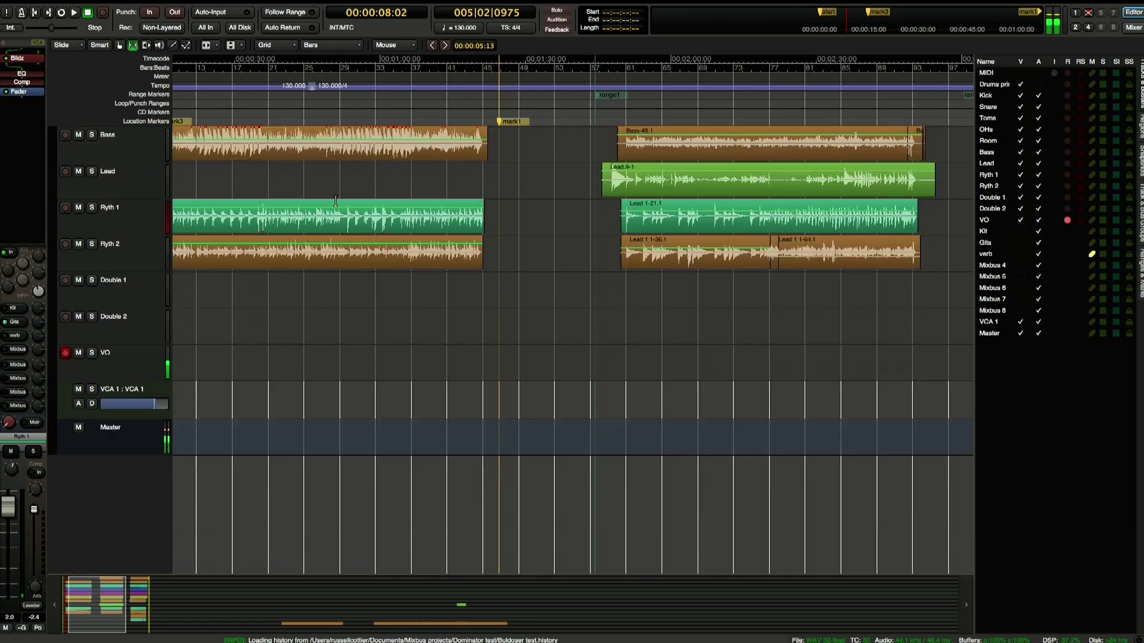
scroll(301, 212, up, 5)
key(super+Tab)
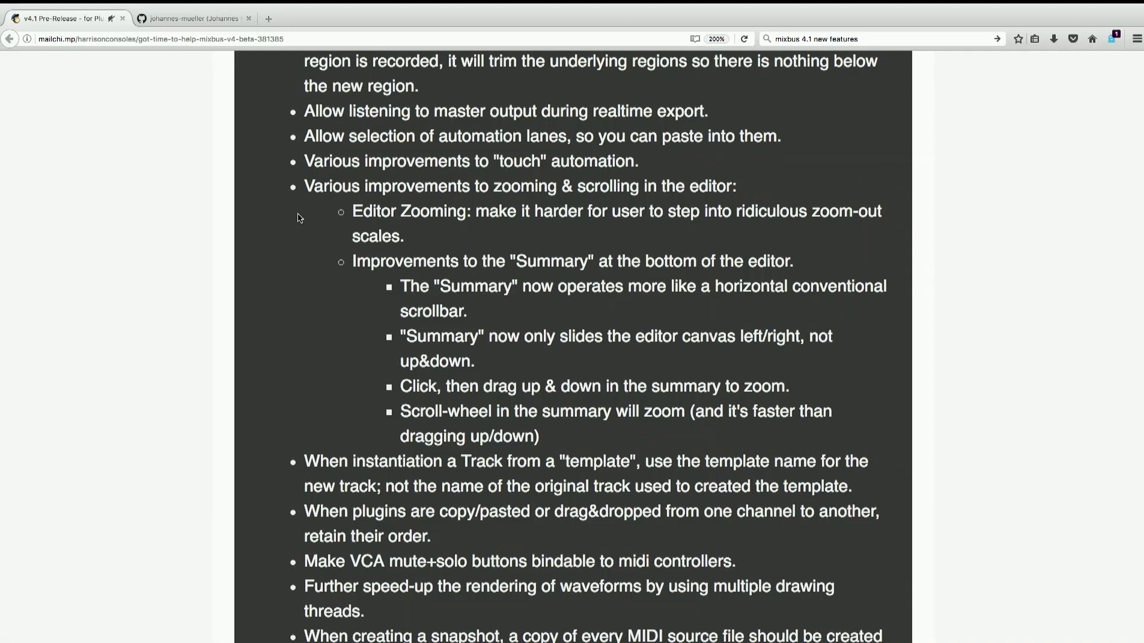
scroll(339, 352, down, 5)
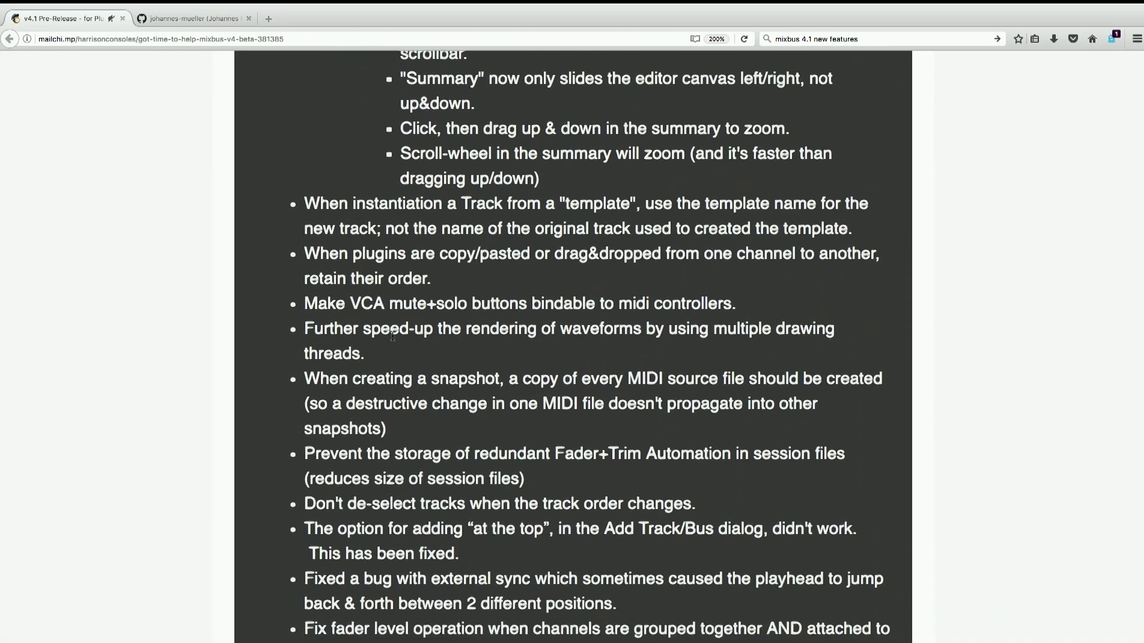
scroll(392, 336, down, 1)
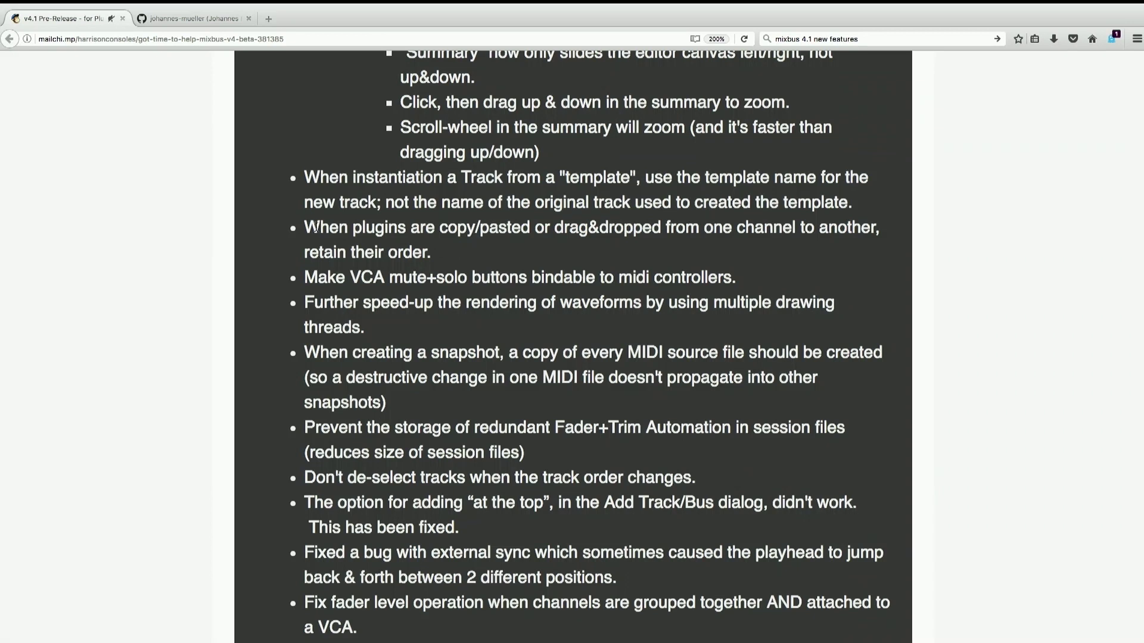
drag(316, 226, 469, 252)
click(469, 251)
scroll(511, 275, down, 1)
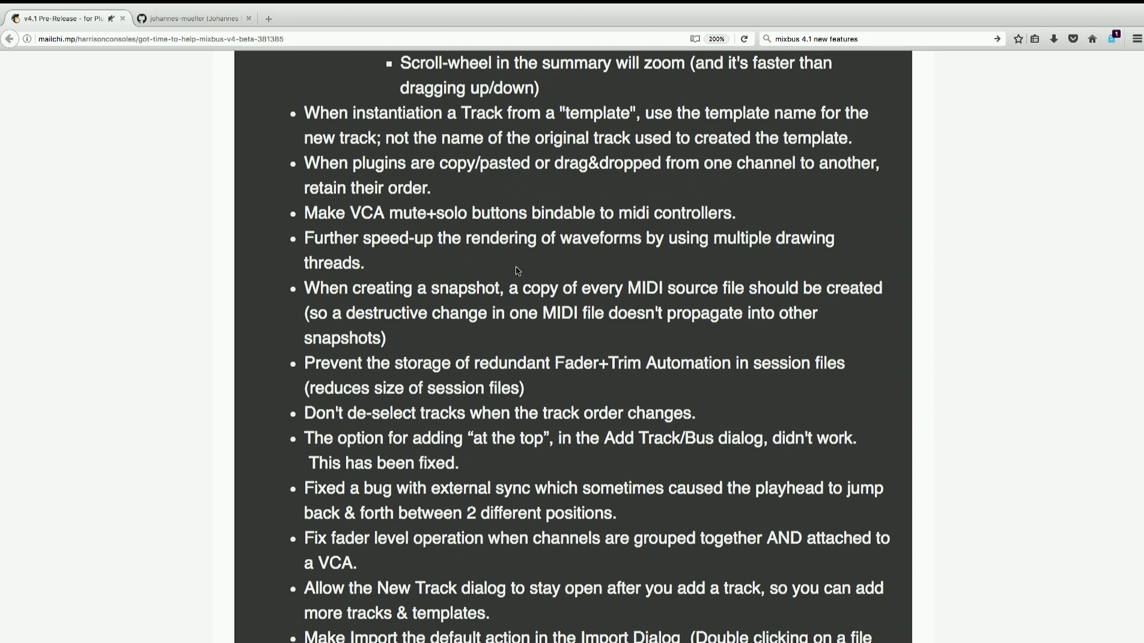
scroll(526, 291, down, 2)
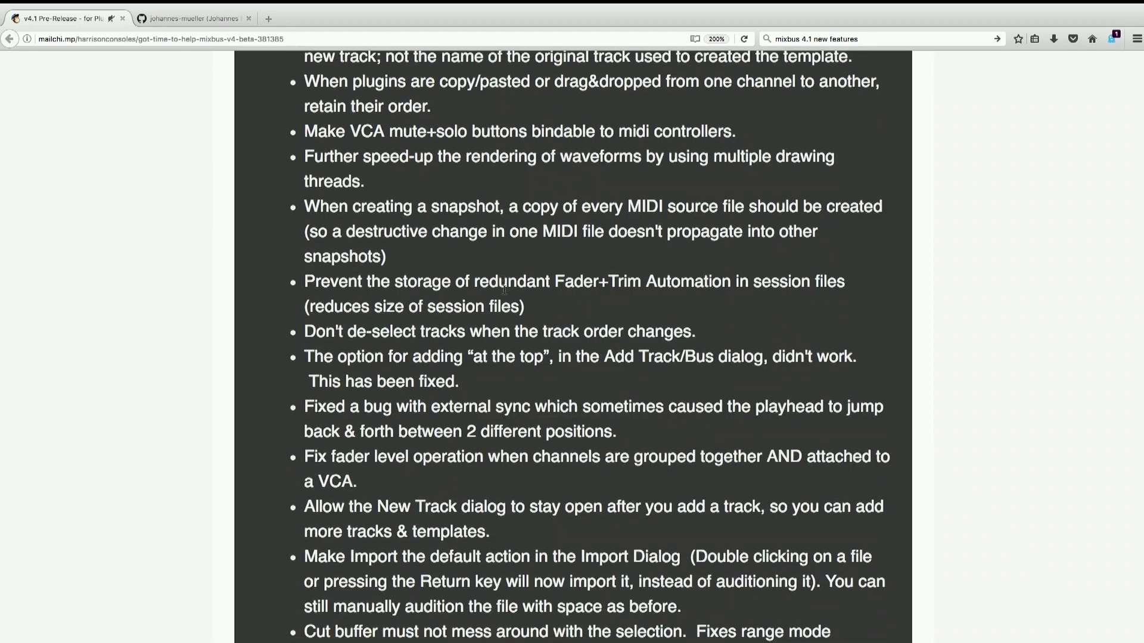
Step: Scroll through the v4.1 changelog down, up to the top and back to the change list, then return to Mixbus
scroll(504, 290, down, 2)
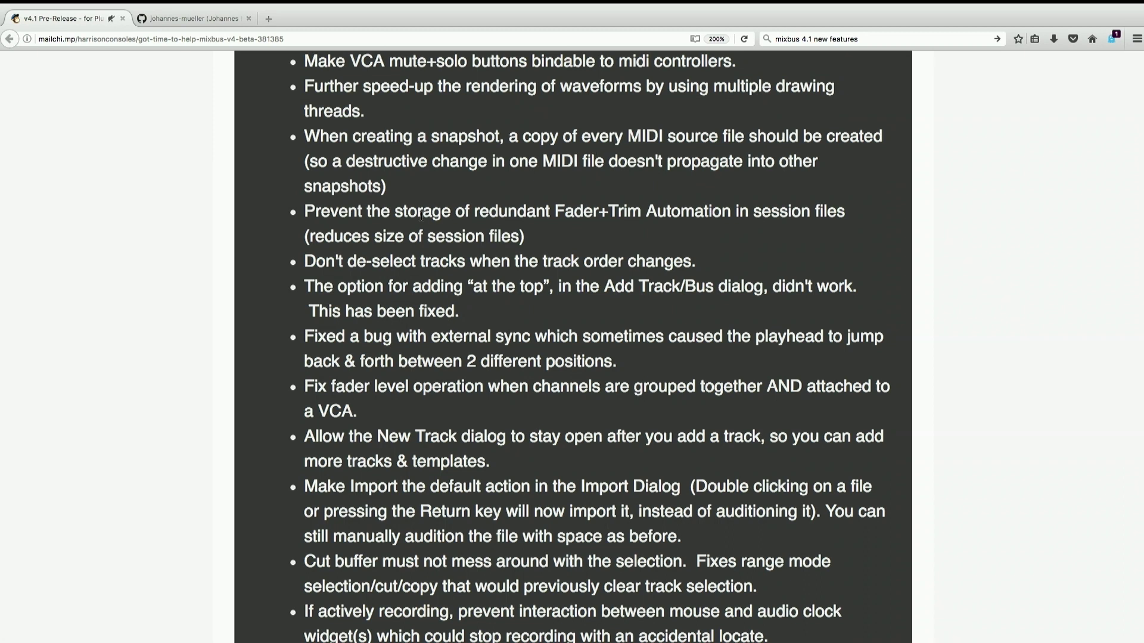
scroll(415, 264, down, 5)
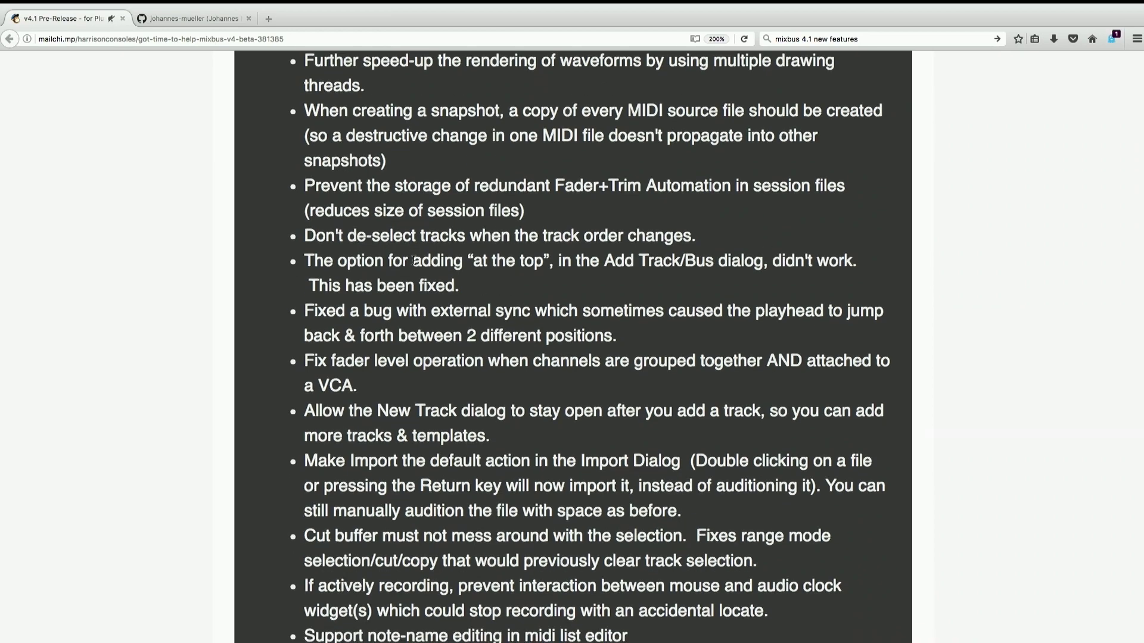
scroll(415, 264, down, 4)
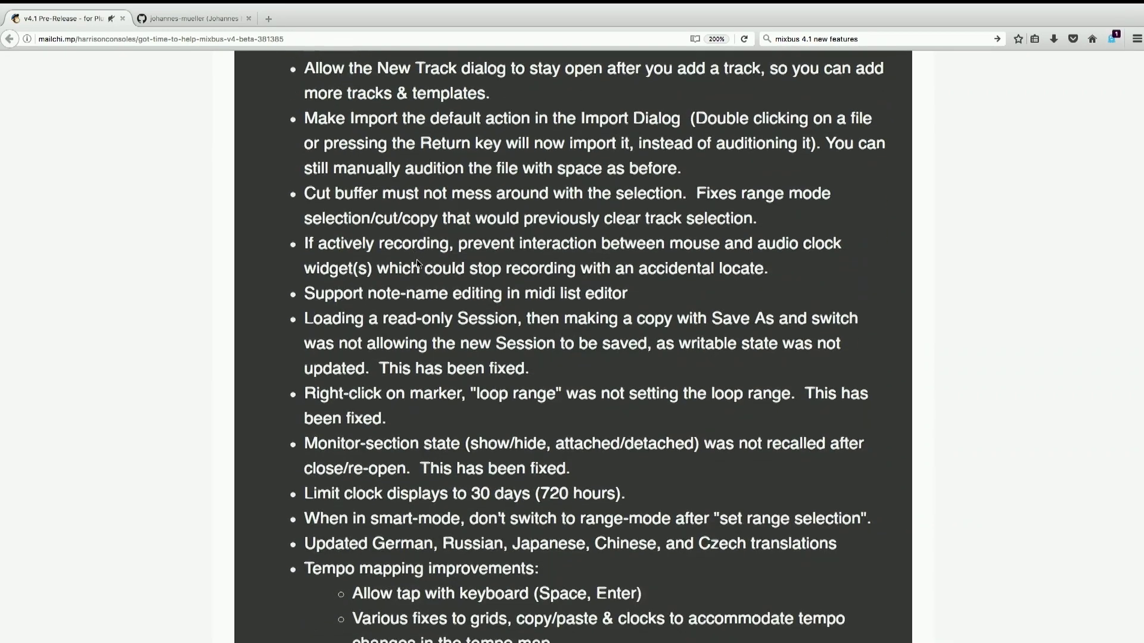
scroll(419, 263, down, 14)
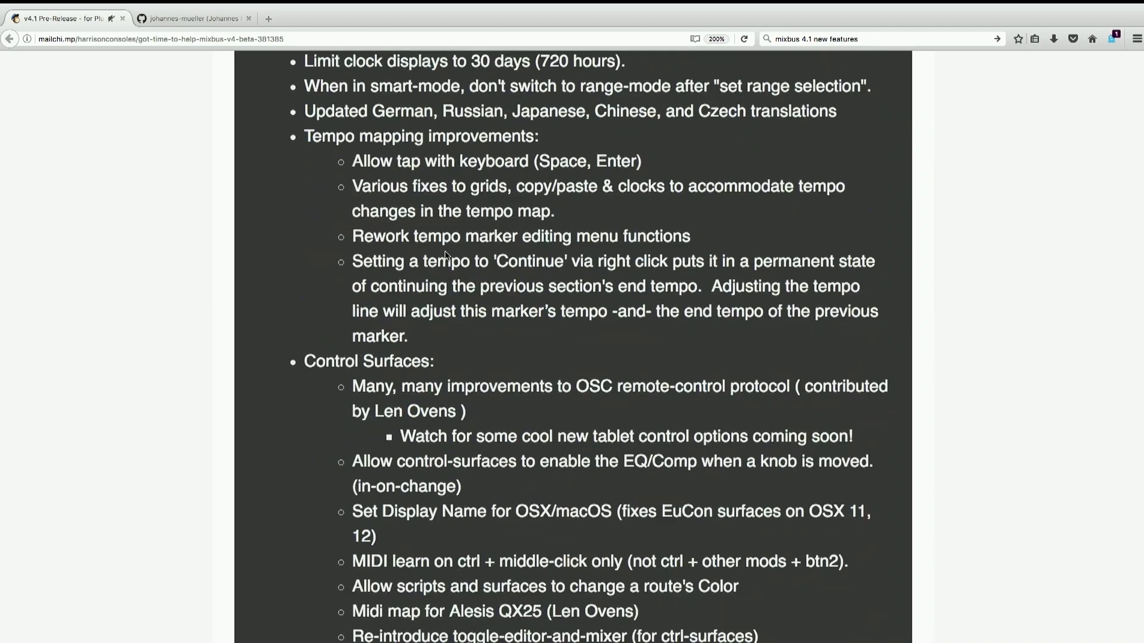
scroll(446, 255, down, 16)
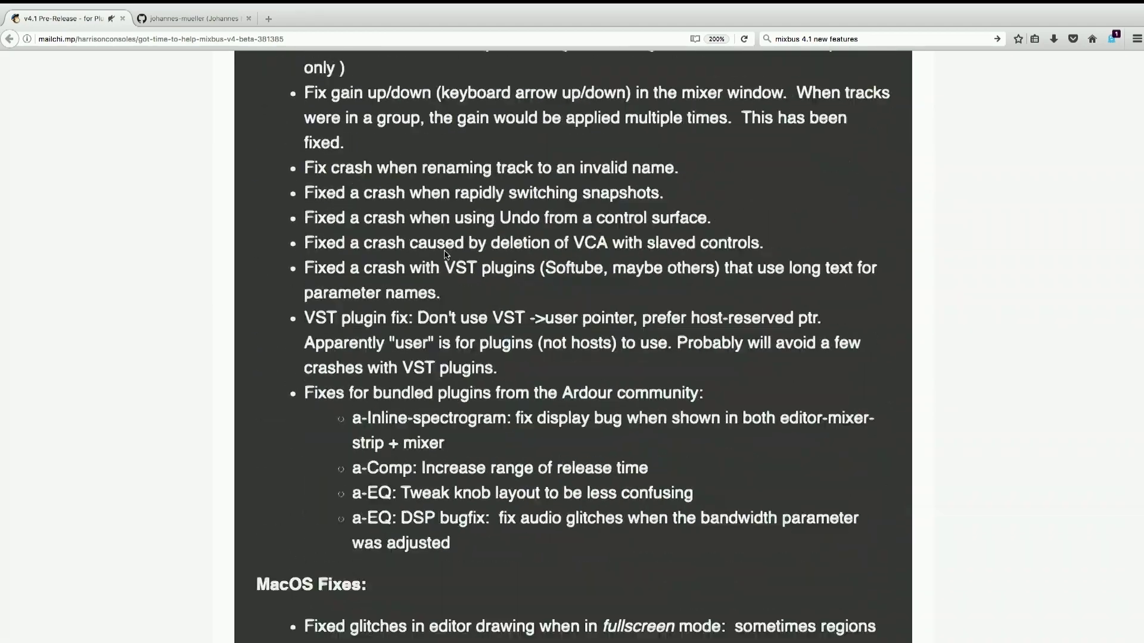
scroll(445, 251, up, 6)
scroll(444, 251, up, 20)
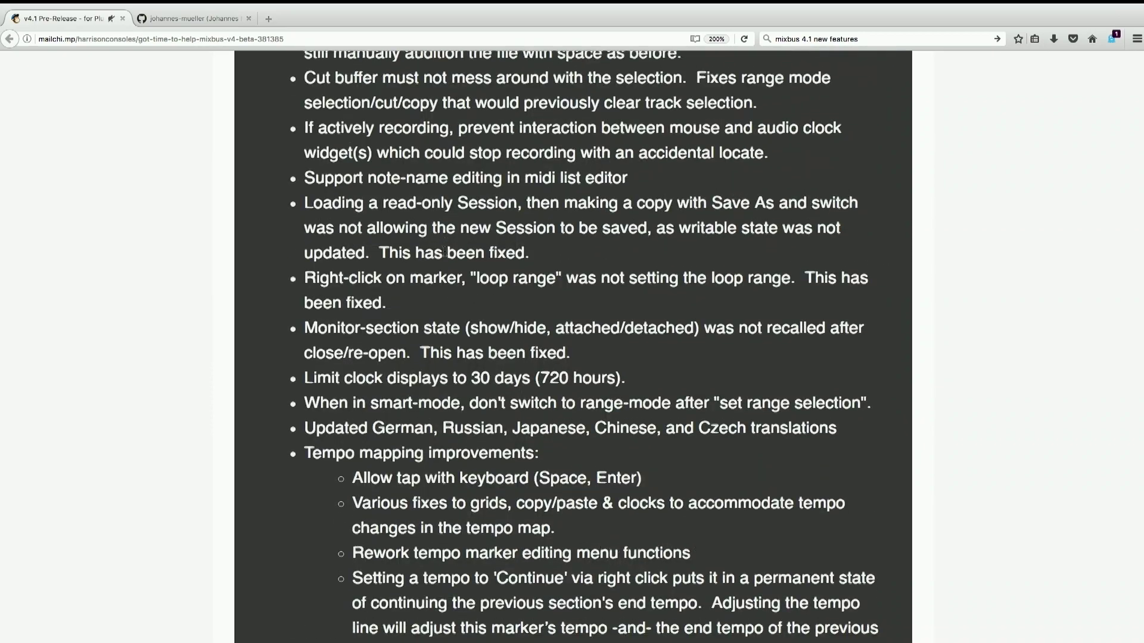
scroll(444, 251, up, 4)
scroll(444, 251, up, 4)
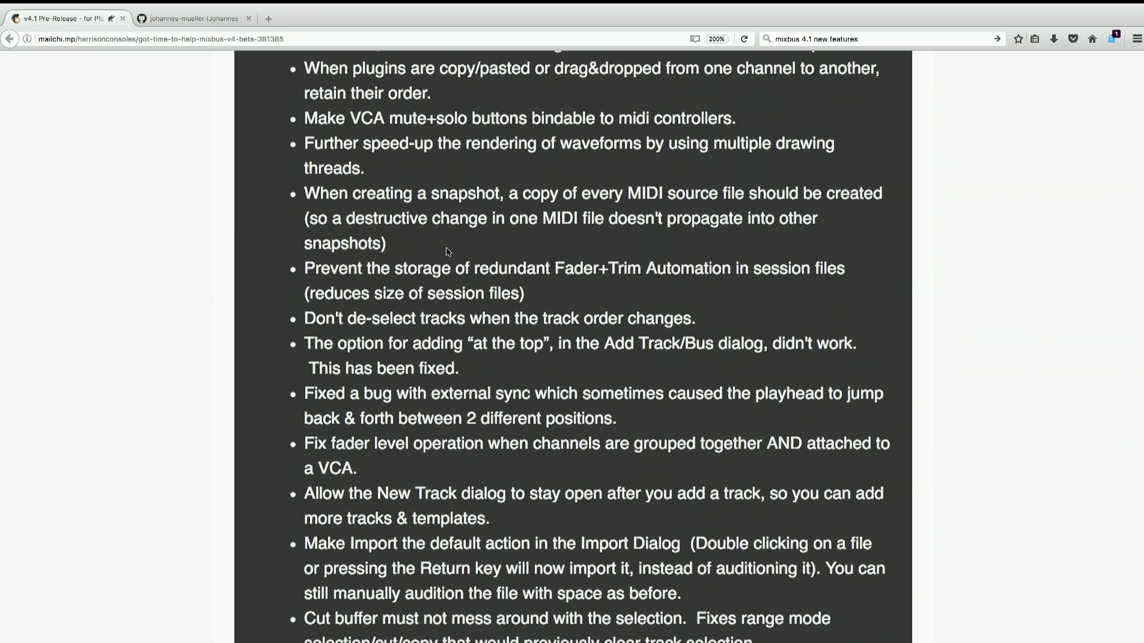
scroll(448, 251, up, 4)
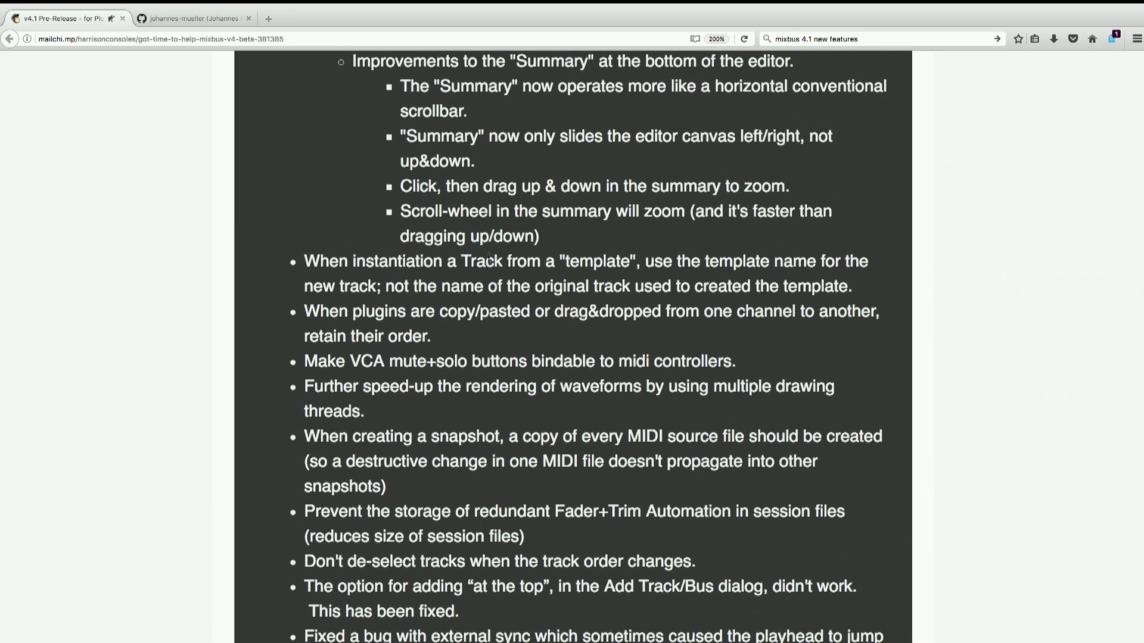
scroll(422, 156, up, 20)
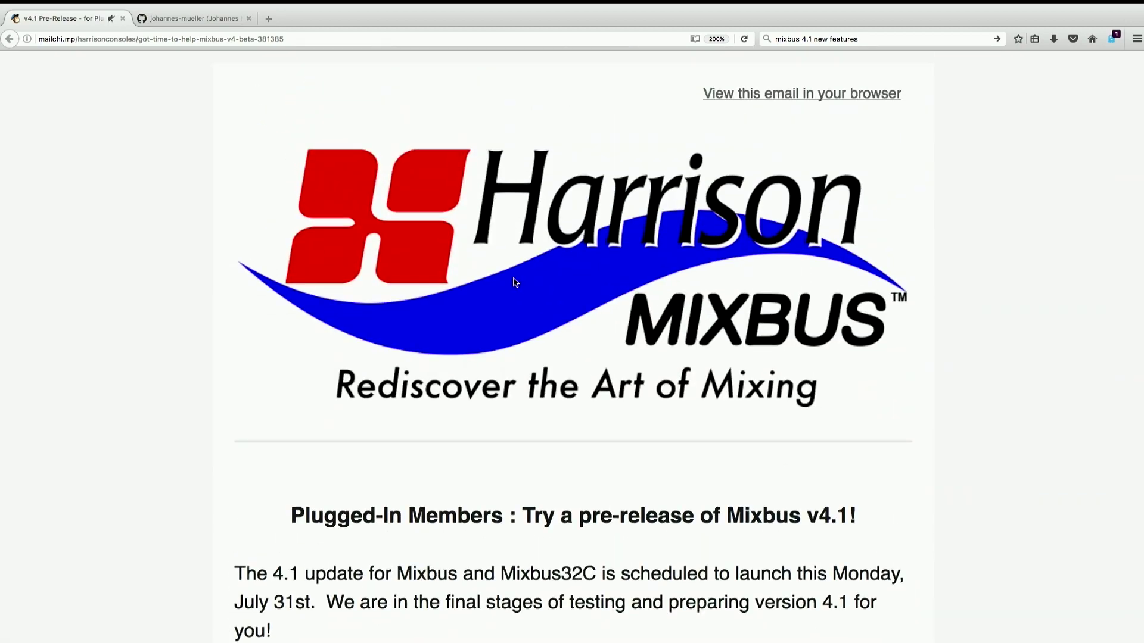
scroll(516, 285, down, 20)
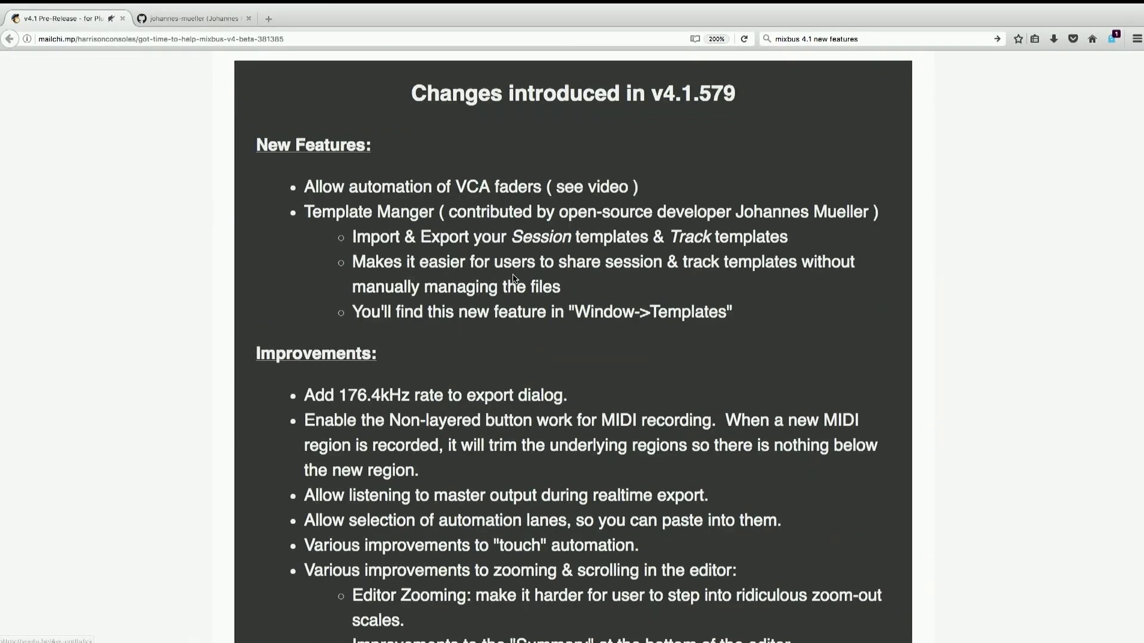
key(super+Tab)
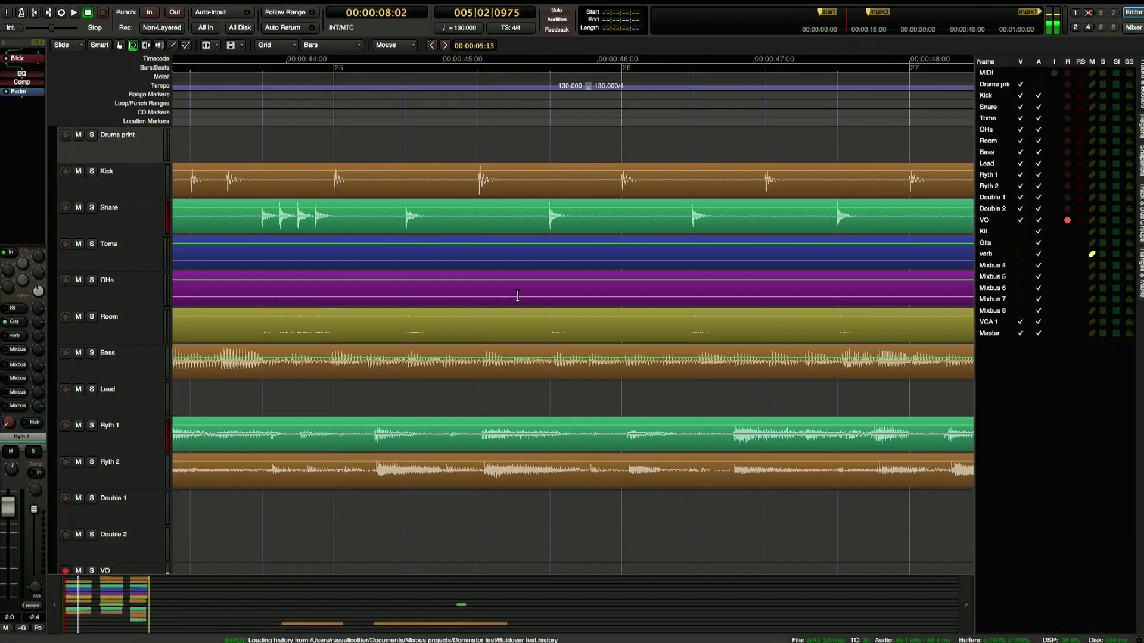